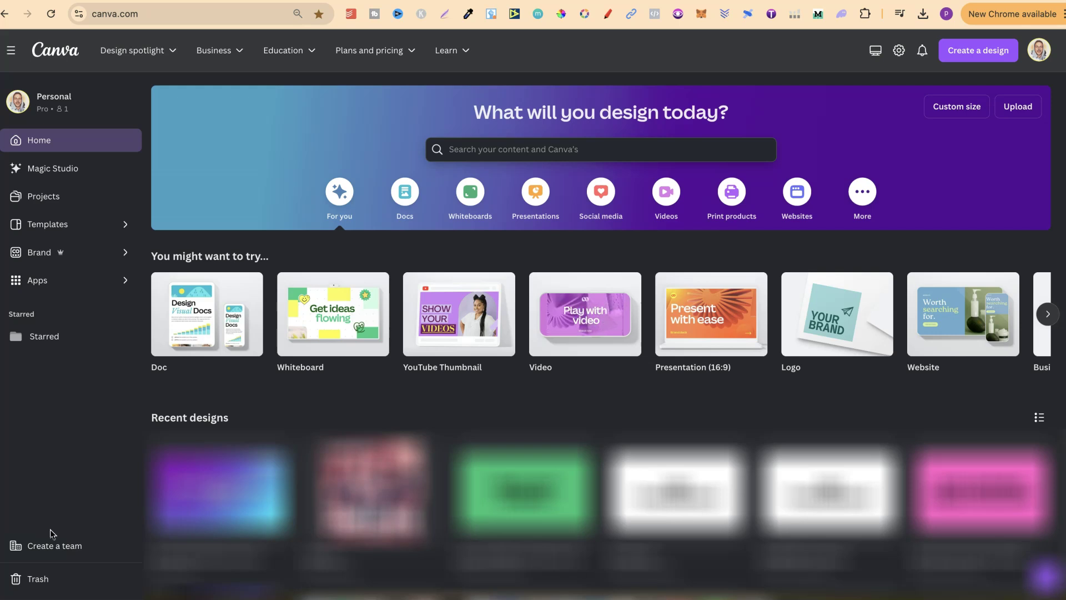
# Step: Search Canva for 'instagram profile picture' templates
pyautogui.click(563, 150)
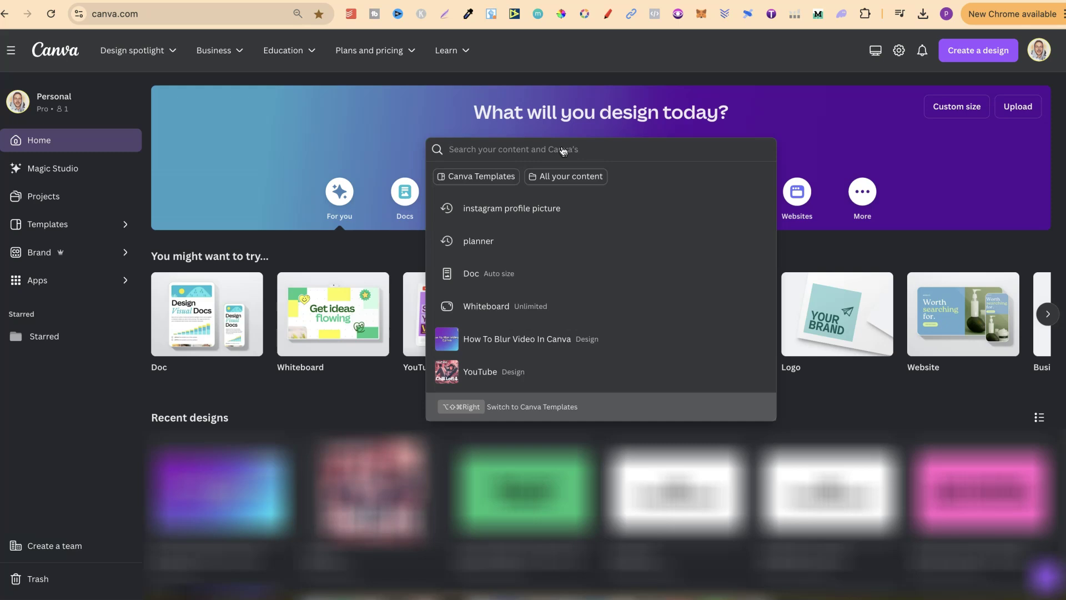
pyautogui.write('instagram profile picture')
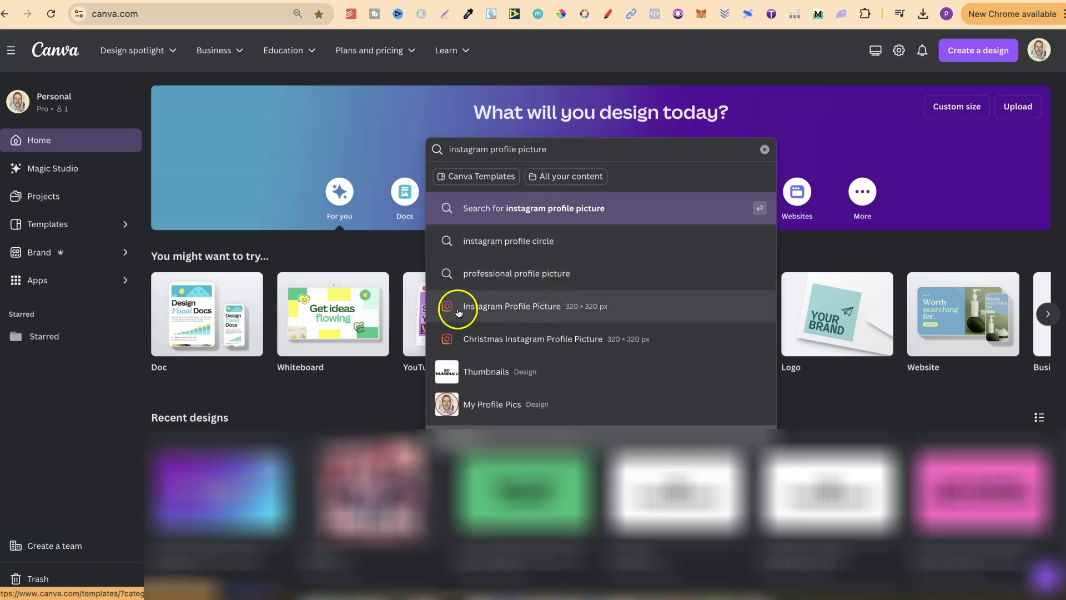
# Step: Browse the Instagram Profile Picture templates and pick the Red White Neon Circle card
pyautogui.click(541, 308)
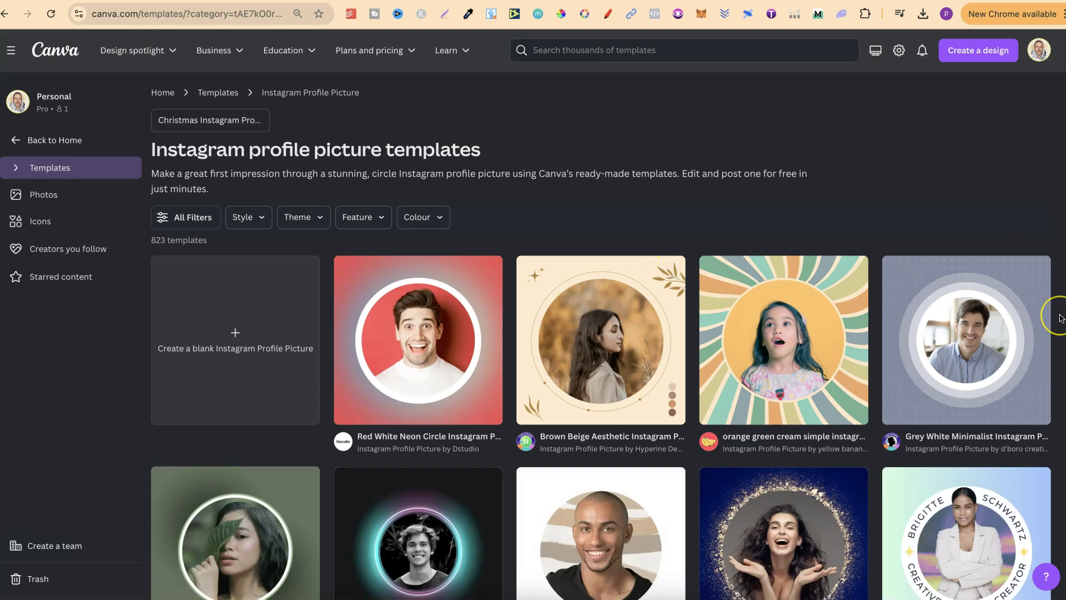
pyautogui.scroll(-3, 1060, 316)
pyautogui.scroll(-3, 1061, 317)
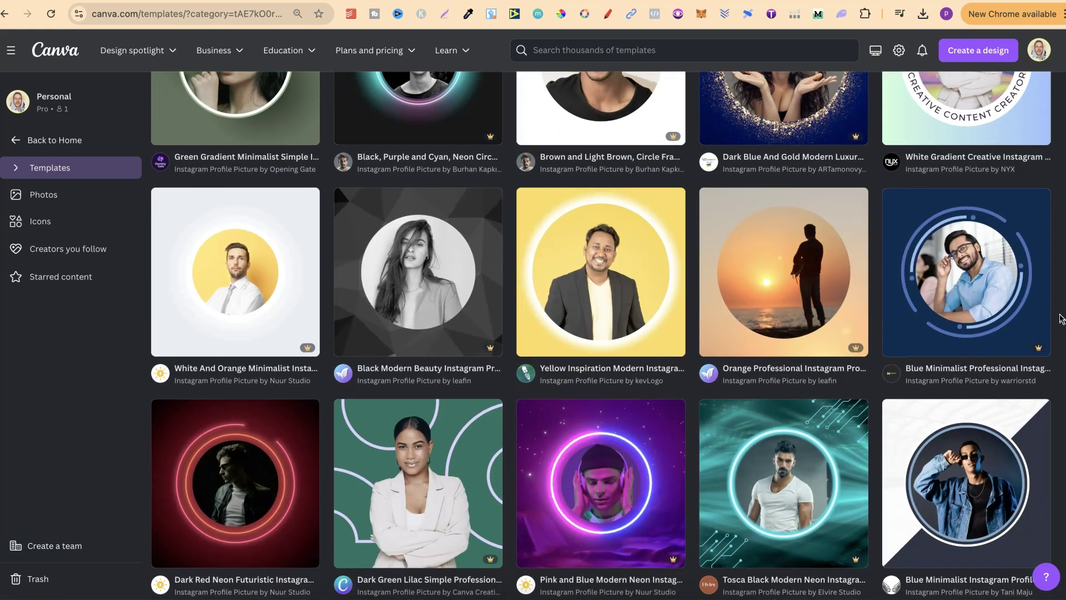
pyautogui.scroll(-3, 1061, 317)
pyautogui.scroll(-2, 1061, 317)
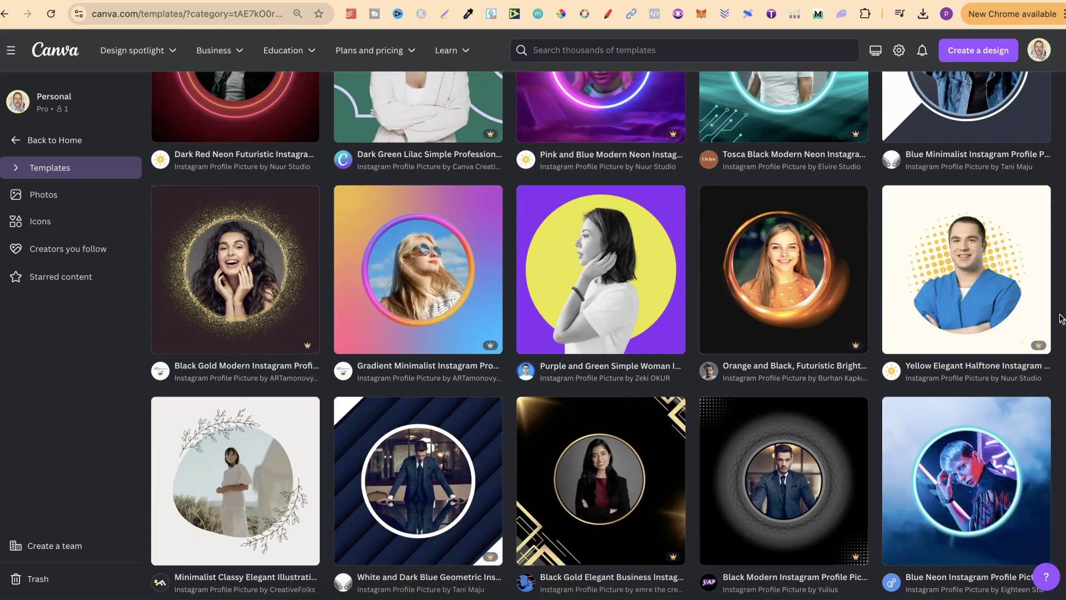
pyautogui.scroll(-1, 1061, 317)
pyautogui.scroll(10, 1060, 317)
pyautogui.scroll(10, 1059, 318)
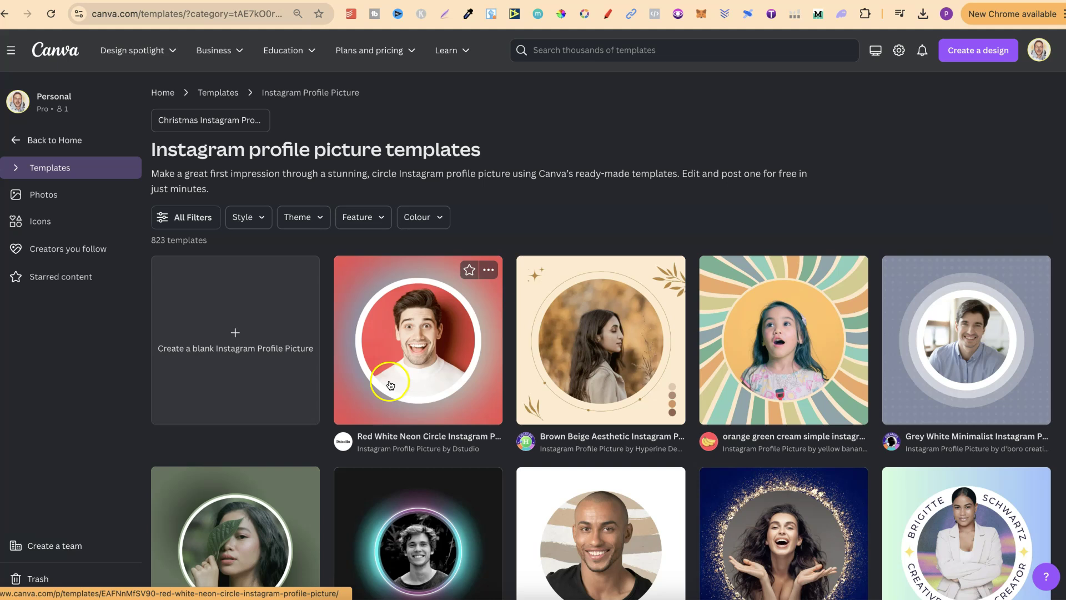
pyautogui.moveTo(418, 339)
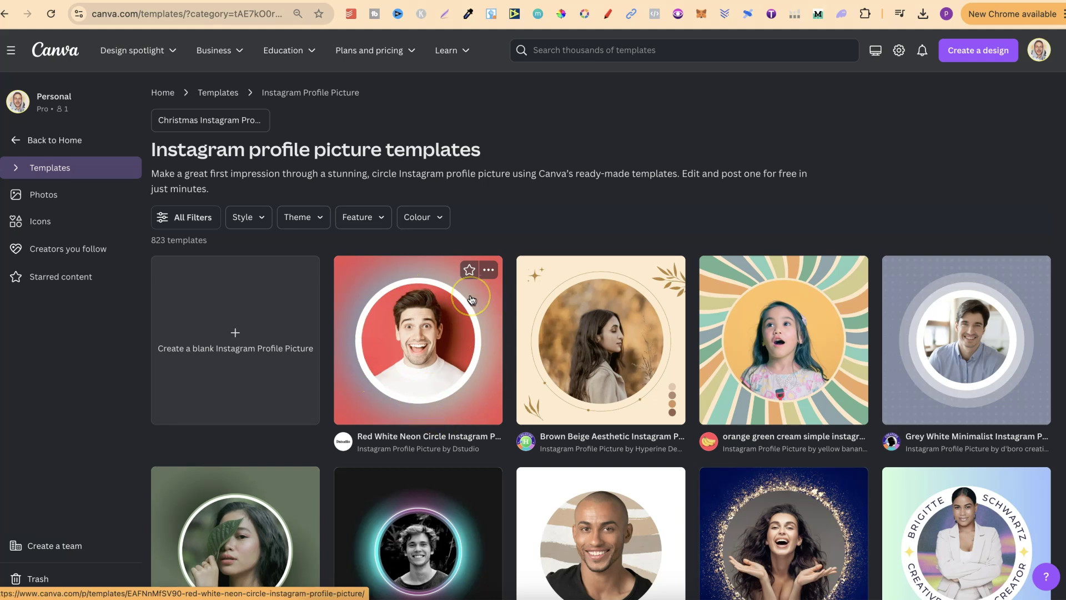
pyautogui.click(390, 399)
pyautogui.click(404, 402)
pyautogui.moveTo(575, 358)
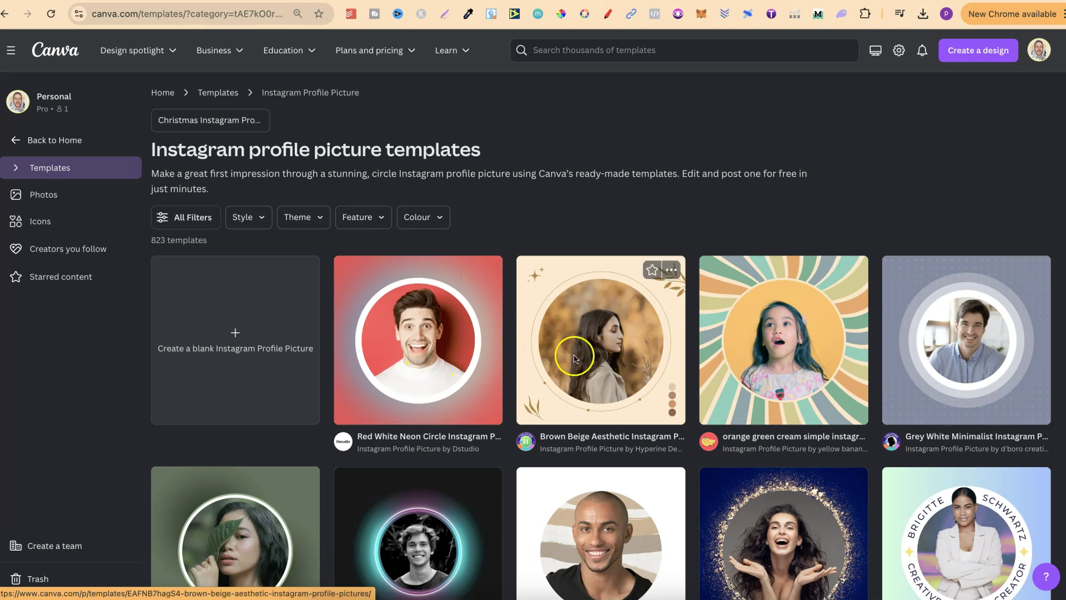
pyautogui.scroll(-2, 711, 369)
pyautogui.scroll(-2, 713, 369)
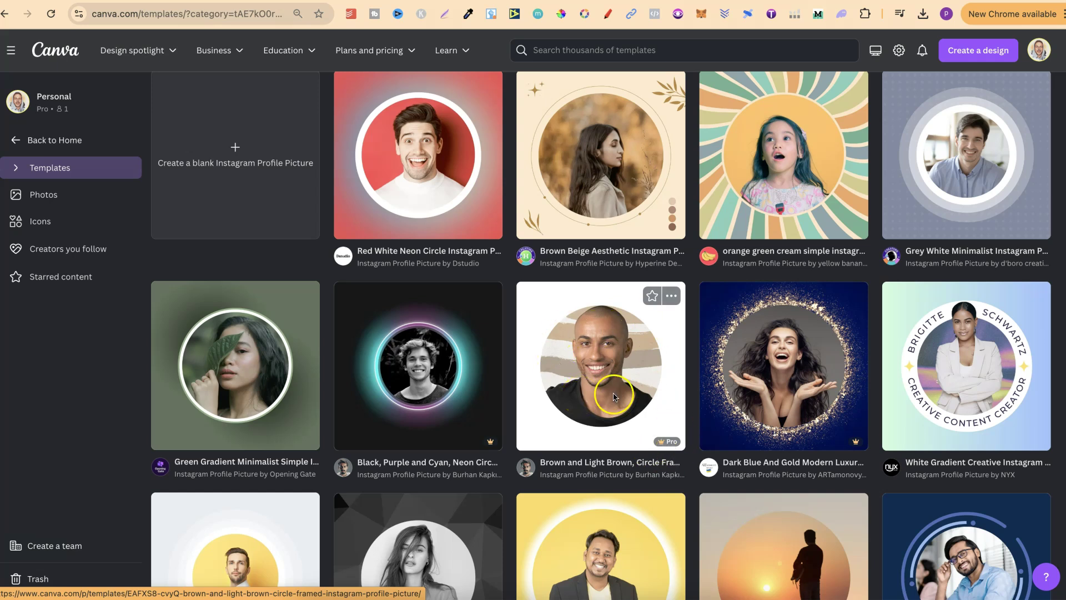
pyautogui.scroll(4, 616, 402)
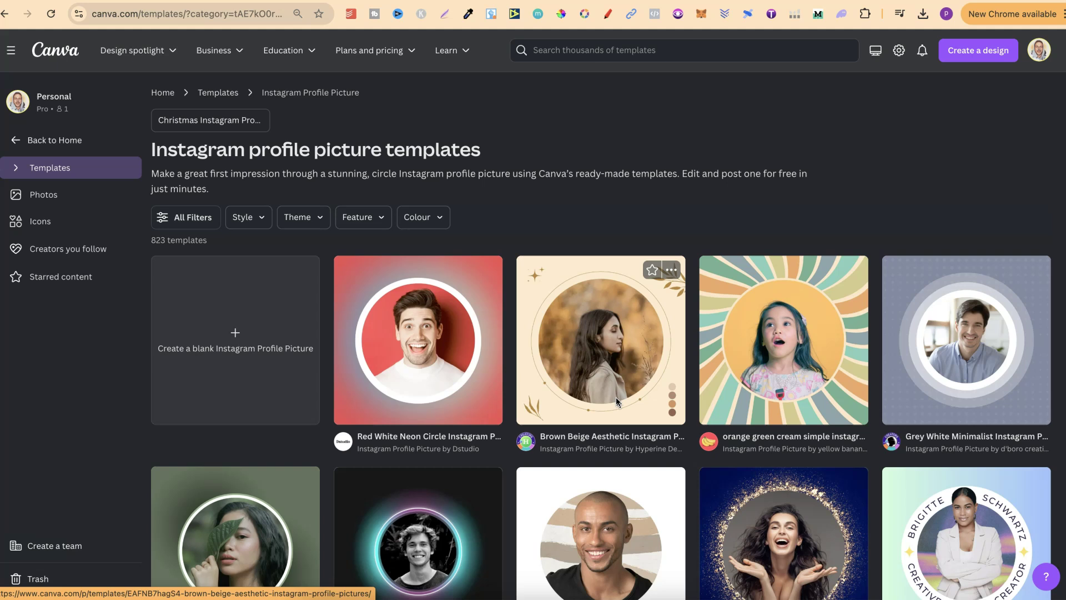
# Step: Customise the Red White Neon Circle template as a new editable design
pyautogui.click(430, 319)
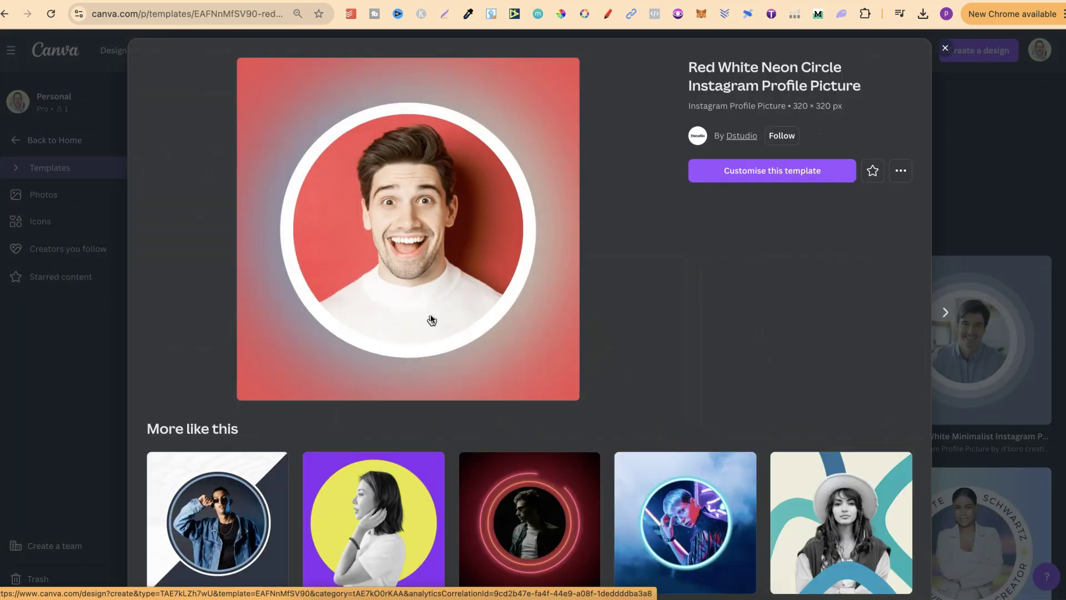
pyautogui.click(738, 175)
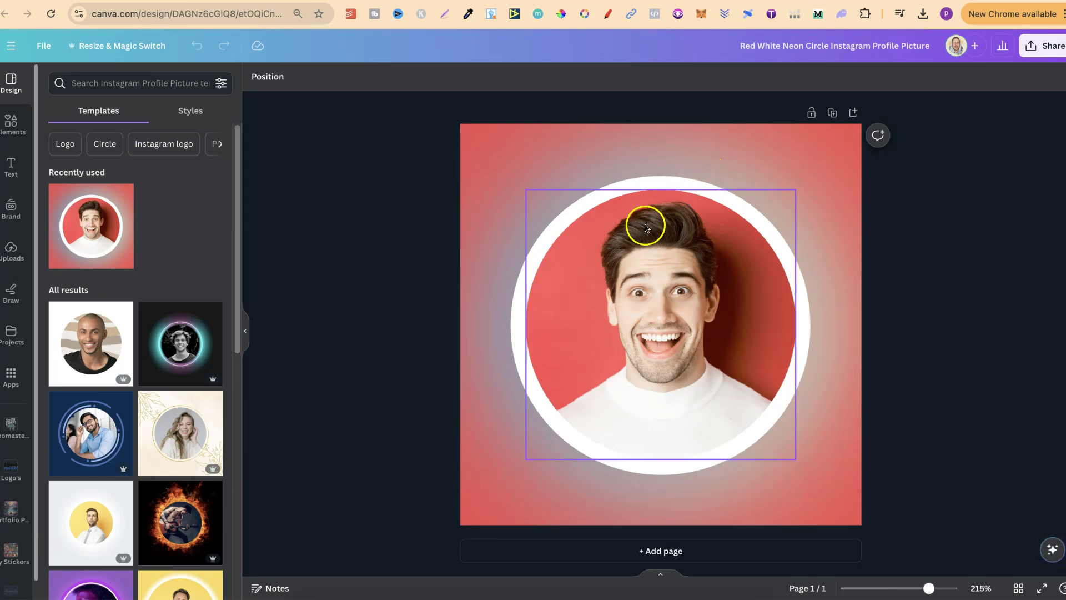
# Step: Delete the man's photo, leaving an empty placeholder in the circle frame
pyautogui.click(647, 316)
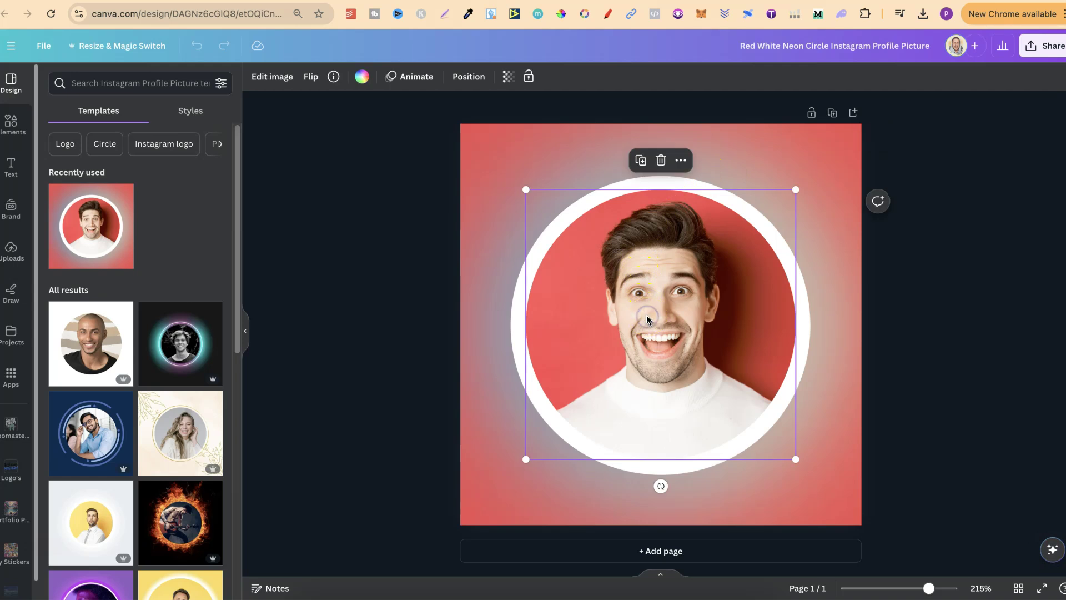
pyautogui.press('Delete')
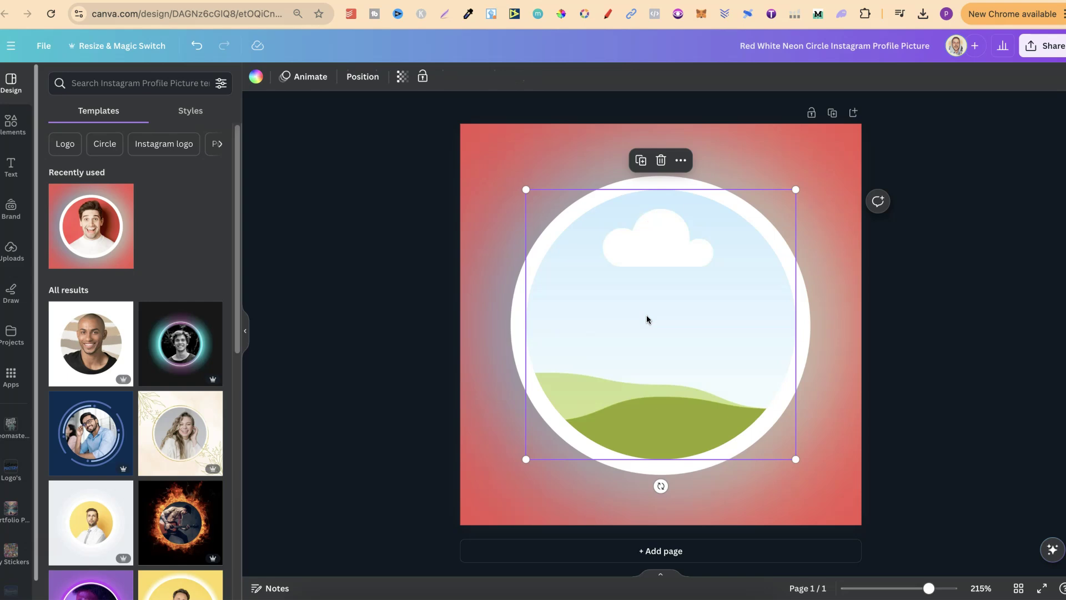
pyautogui.click(646, 319)
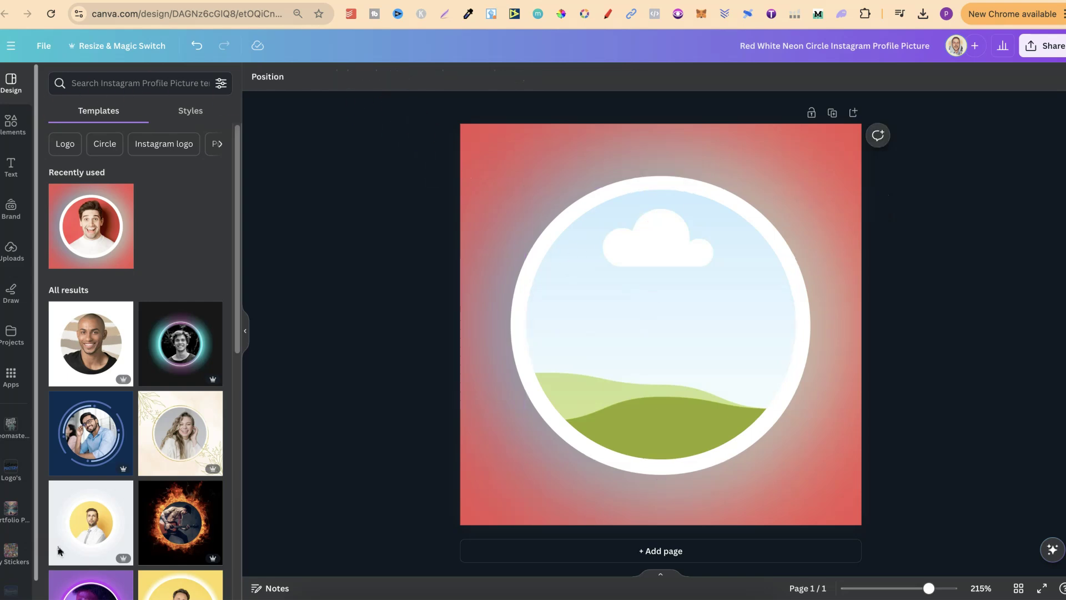
# Step: Browse Uploads, then the Elements library in the sidebar
pyautogui.click(11, 248)
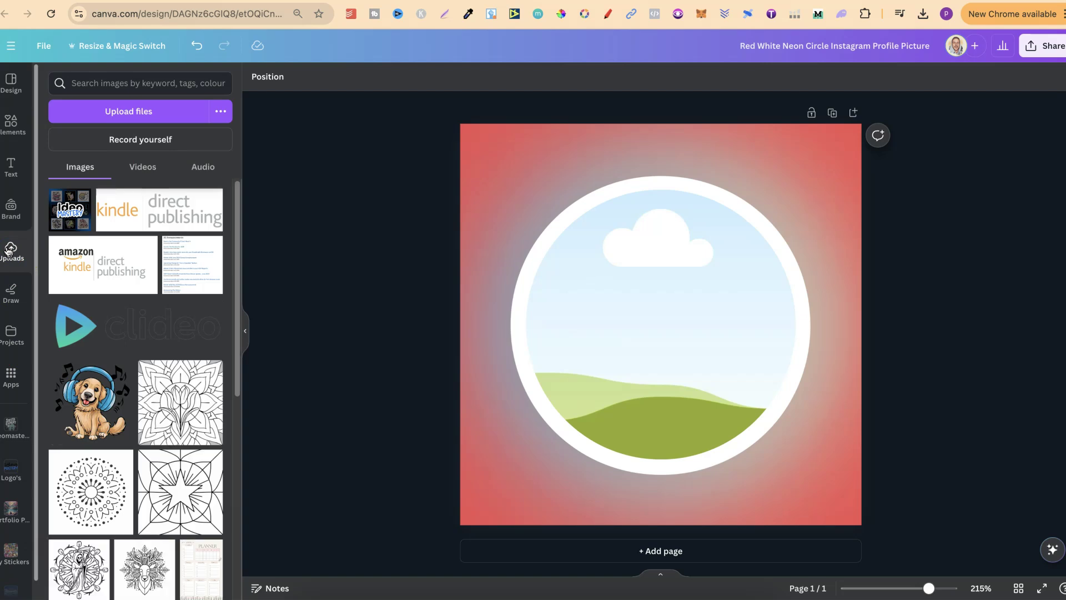
pyautogui.click(11, 252)
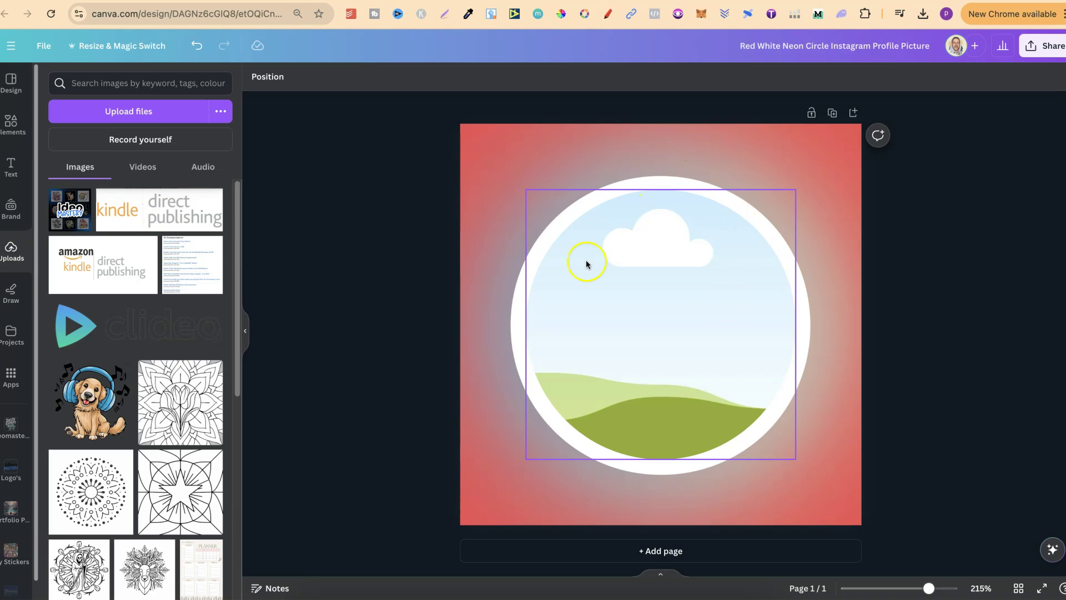
pyautogui.click(10, 120)
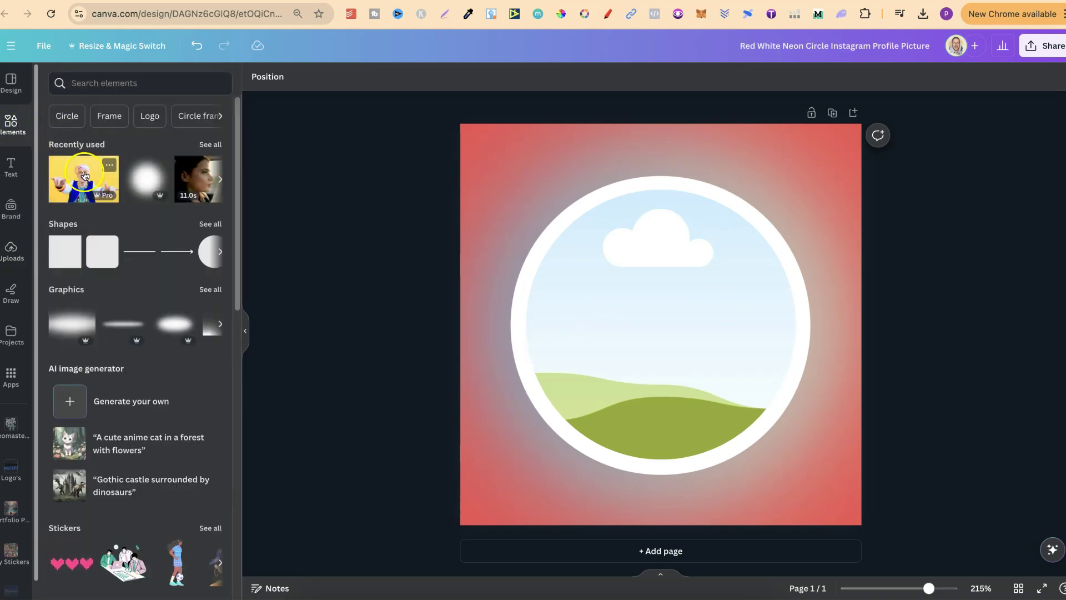
# Step: Drop the recently used photo of the woman in sunglasses into the circle frame
pyautogui.click(80, 178)
pyautogui.click(80, 179)
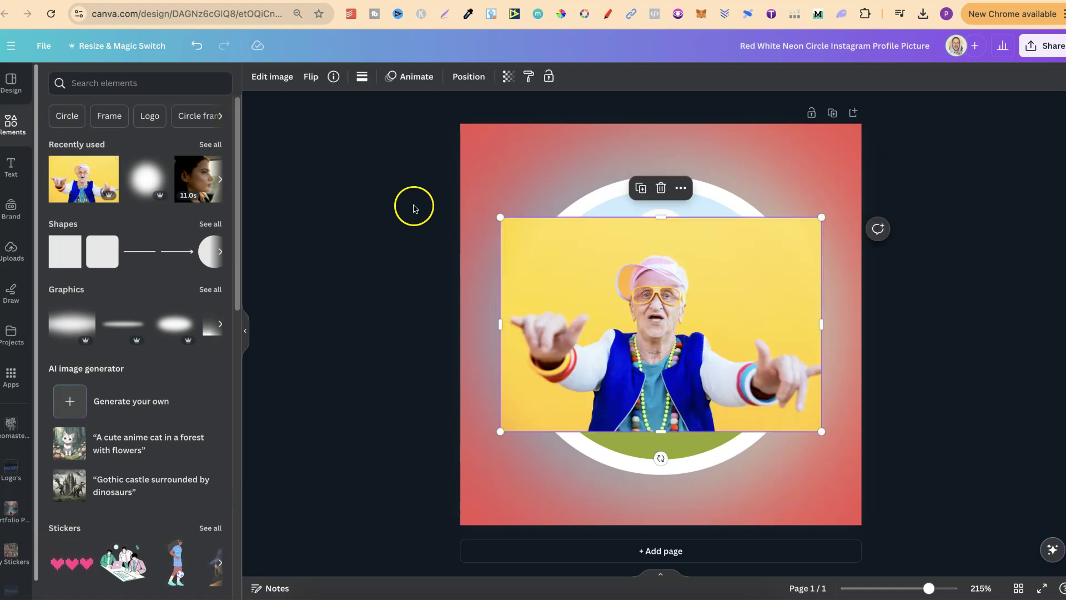
pyautogui.moveTo(607, 310); pyautogui.dragTo(595, 322)
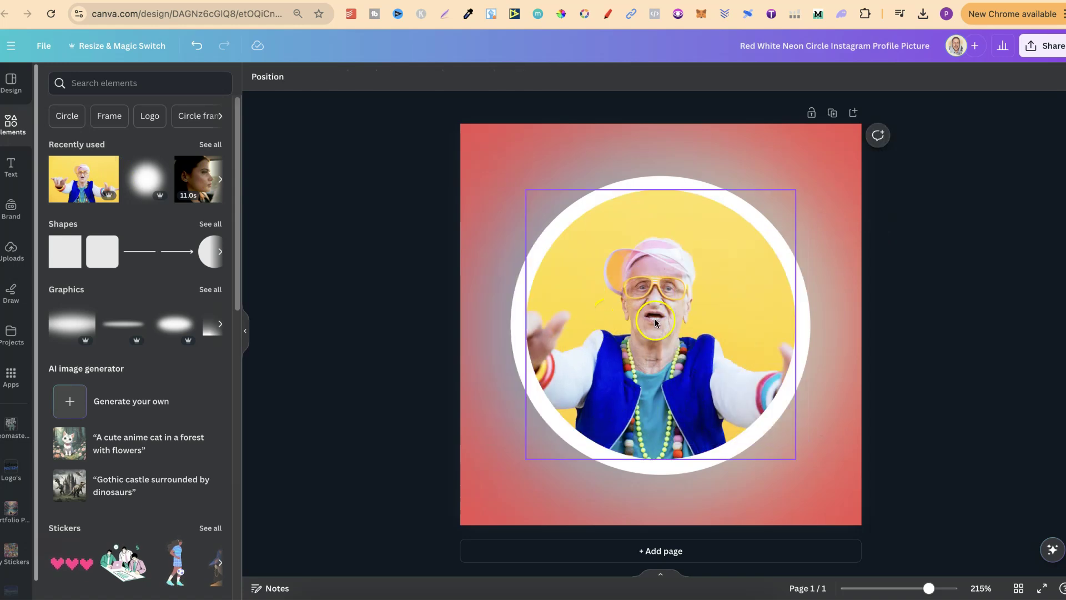
# Step: Shift the photo right inside the frame so she sits centred
pyautogui.click(690, 325)
pyautogui.doubleClick(687, 323)
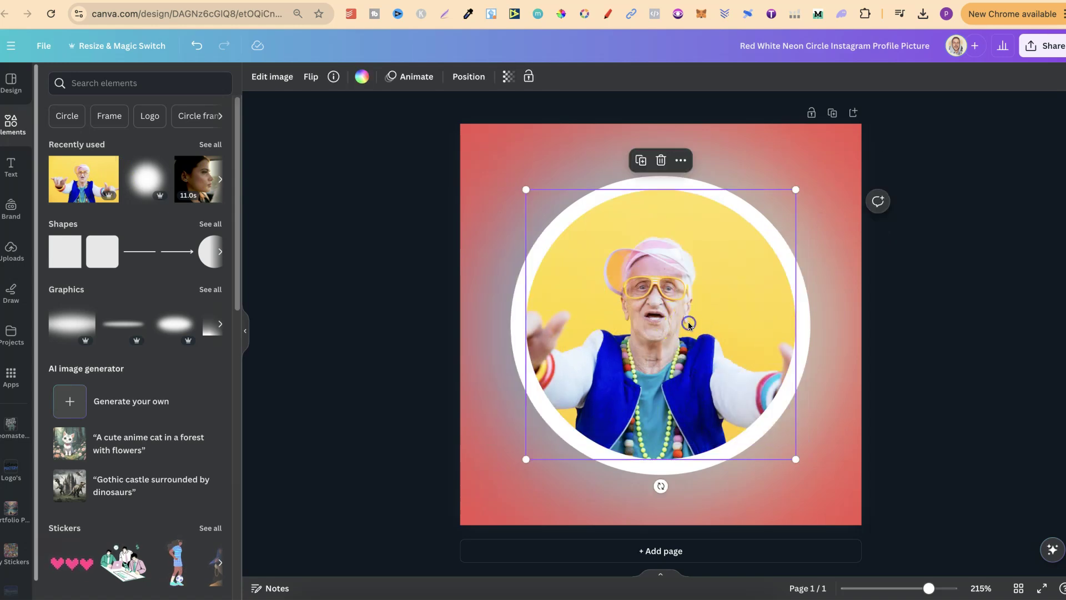
pyautogui.moveTo(688, 322)
pyautogui.mouseDown()
pyautogui.moveTo(707, 323)
pyautogui.moveTo(683, 323)
pyautogui.mouseUp()
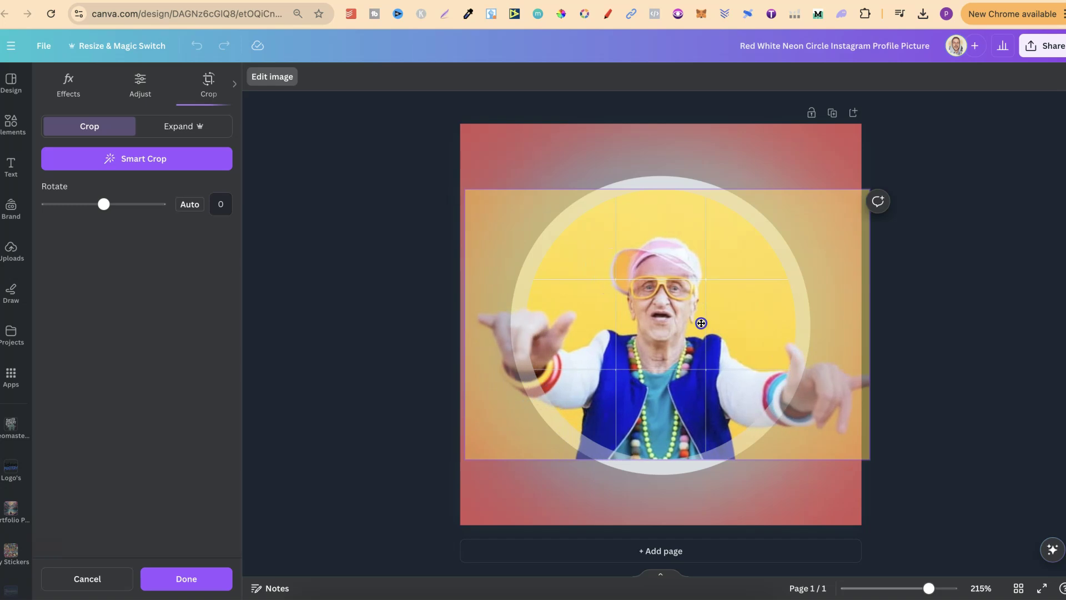
pyautogui.moveTo(682, 323); pyautogui.dragTo(699, 323)
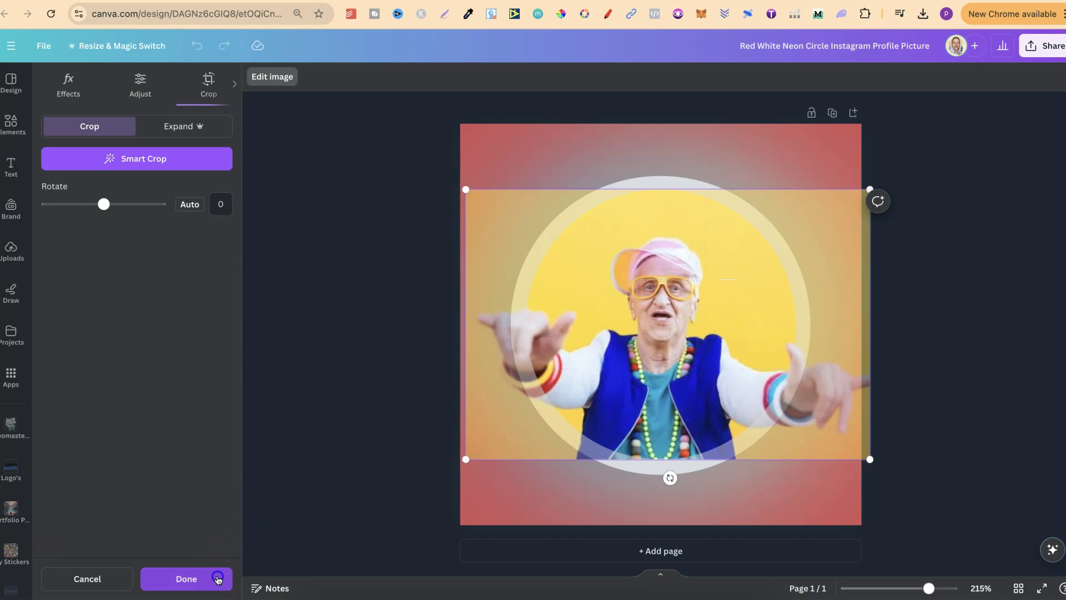
pyautogui.click(218, 578)
pyautogui.click(952, 307)
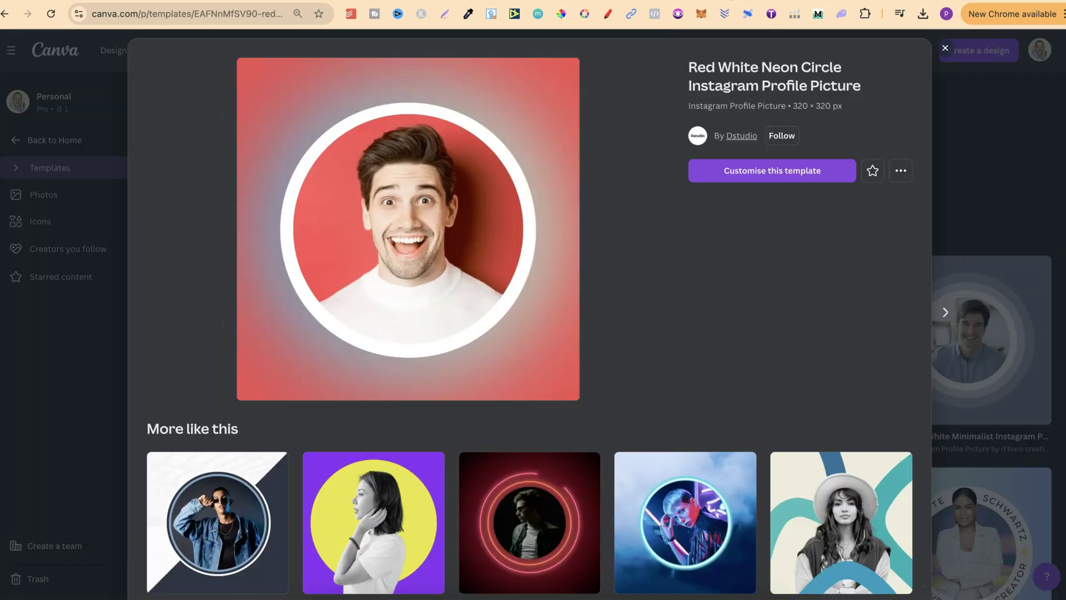
# Step: Close the template preview to start a blank Instagram Profile Picture design
pyautogui.click(1020, 181)
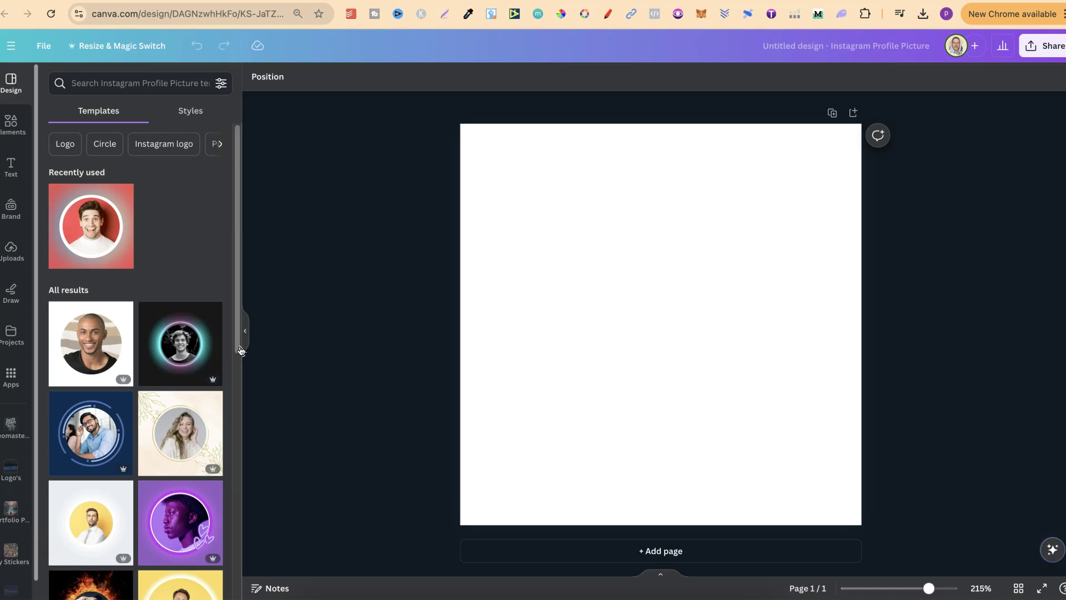
# Step: Show all frames from the Elements library
pyautogui.click(13, 132)
pyautogui.scroll(-2, 103, 387)
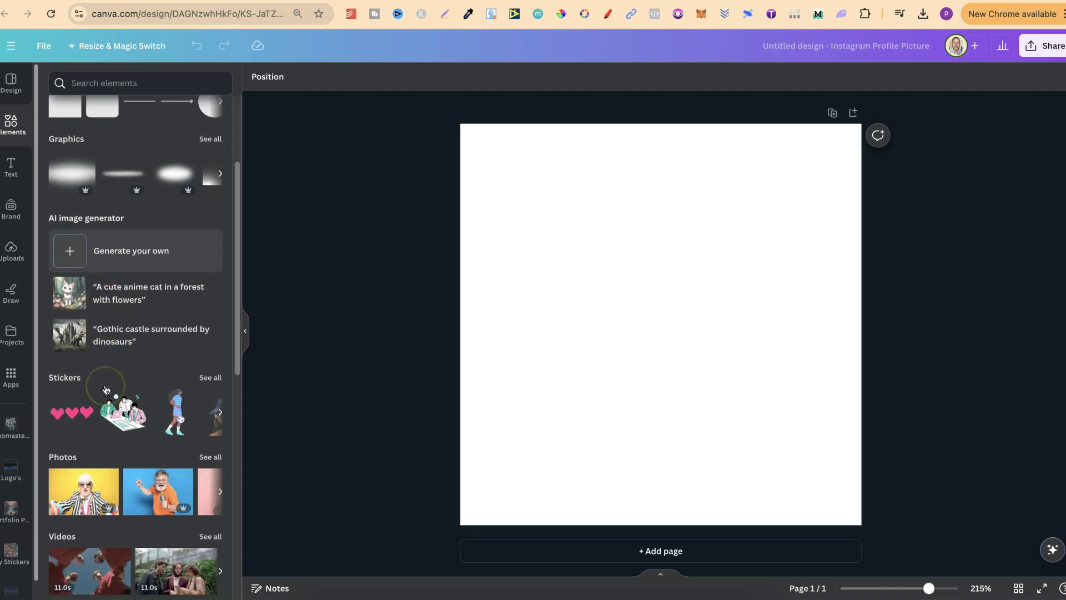
pyautogui.scroll(-1, 105, 389)
pyautogui.scroll(-3, 104, 388)
pyautogui.scroll(-2, 104, 389)
pyautogui.scroll(-1, 105, 389)
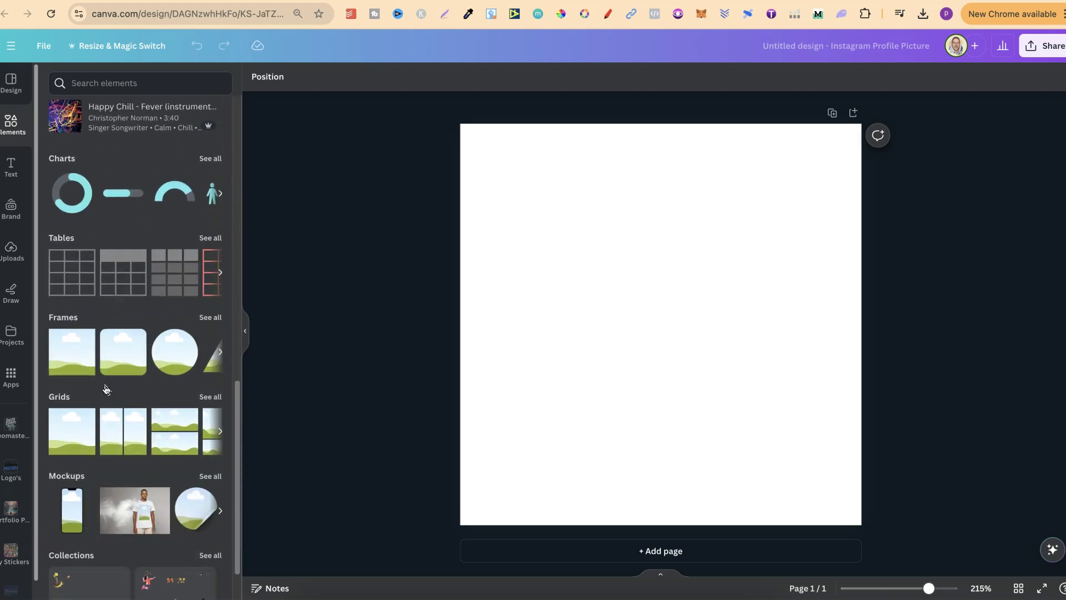
pyautogui.moveTo(176, 348)
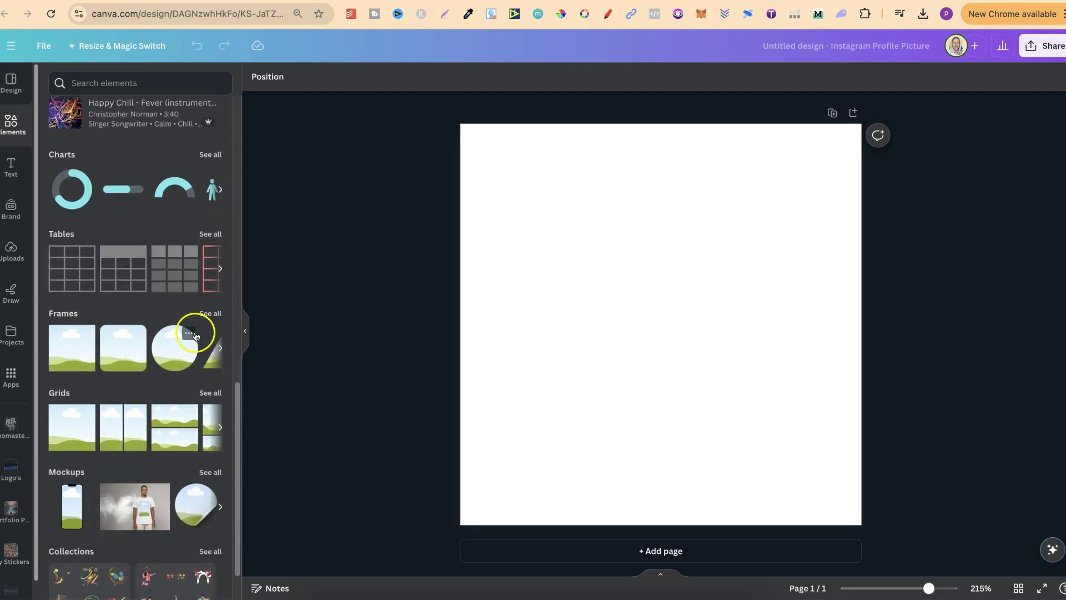
pyautogui.click(210, 313)
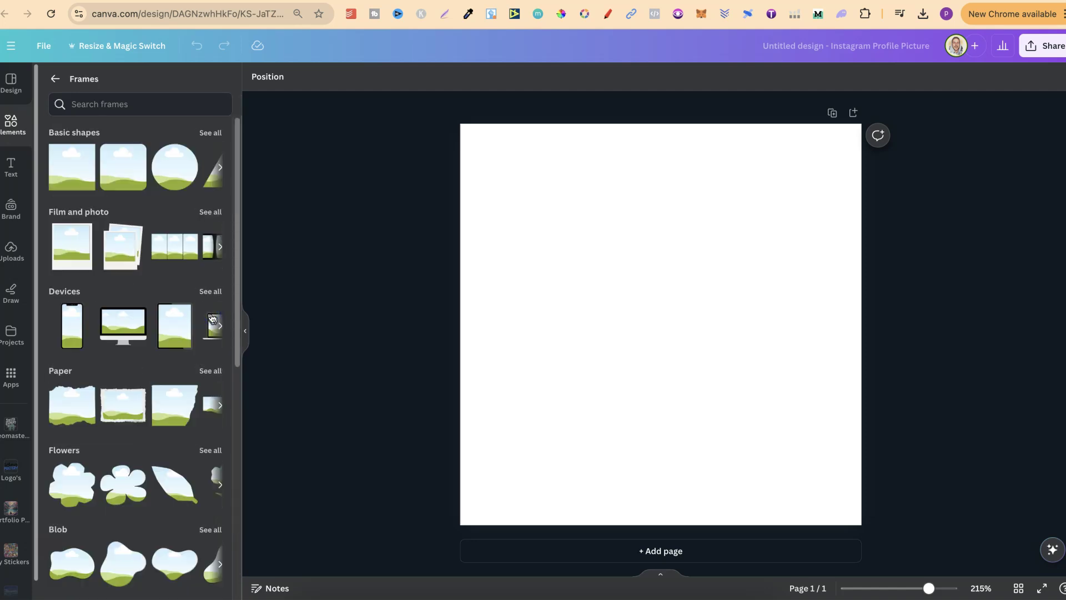
# Step: Add a Basic shapes circle frame and drag its corners until it fills the page
pyautogui.moveTo(175, 168)
pyautogui.click(176, 176)
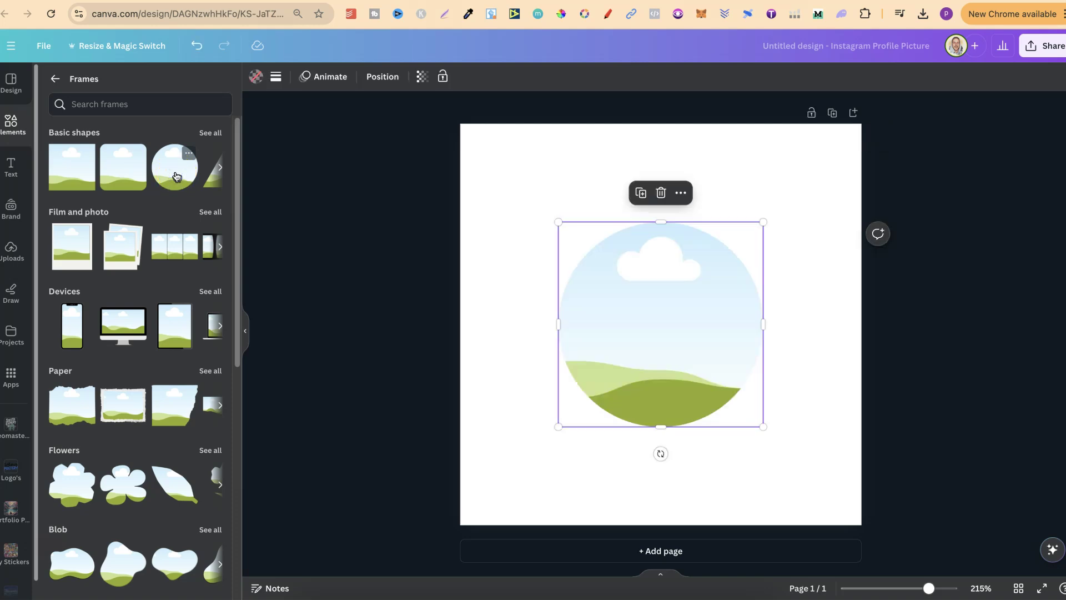
pyautogui.moveTo(558, 427); pyautogui.dragTo(487, 504)
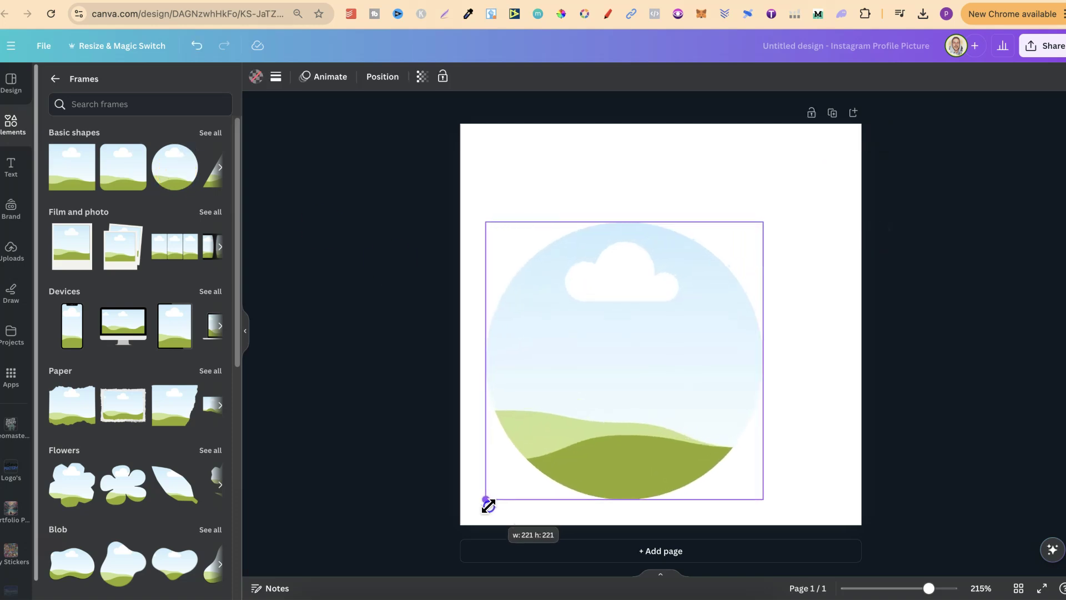
pyautogui.moveTo(763, 222); pyautogui.dragTo(836, 141)
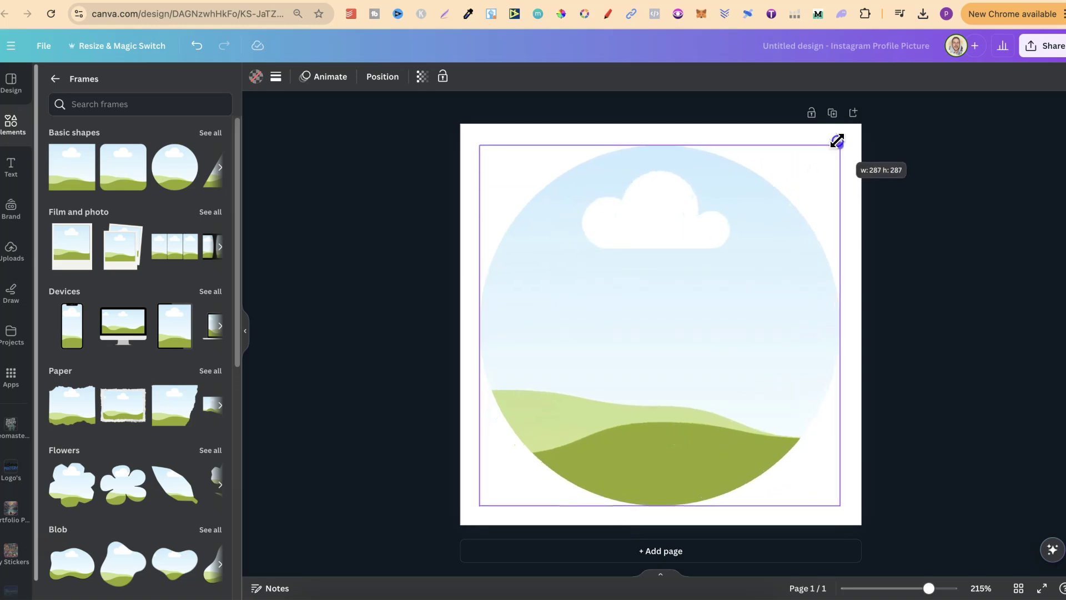
pyautogui.click(398, 250)
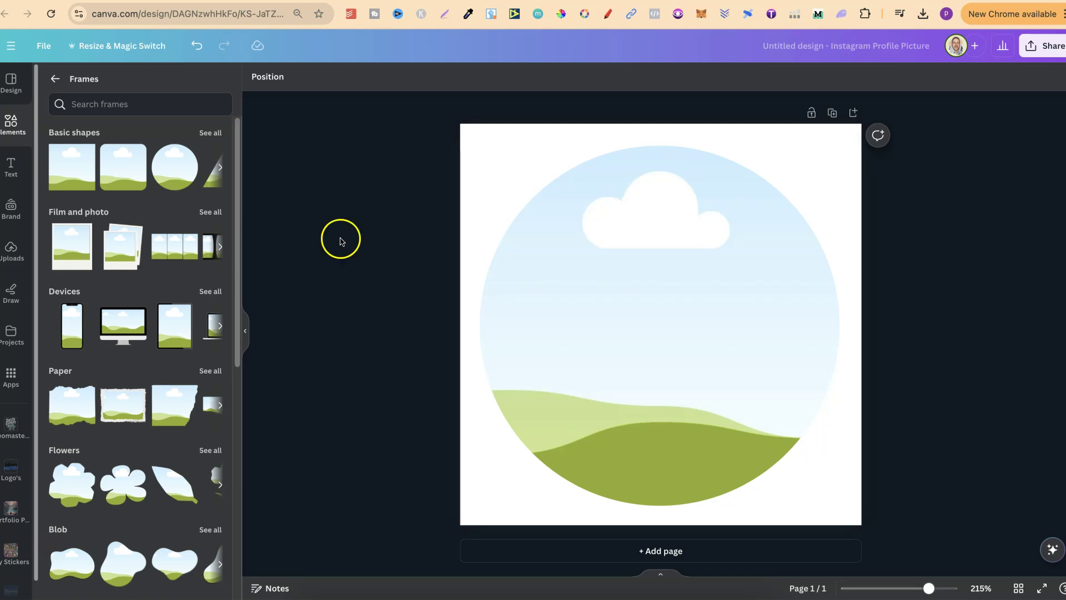
# Step: Drop the older woman's photo from Recently used into the circle frame
pyautogui.click(10, 123)
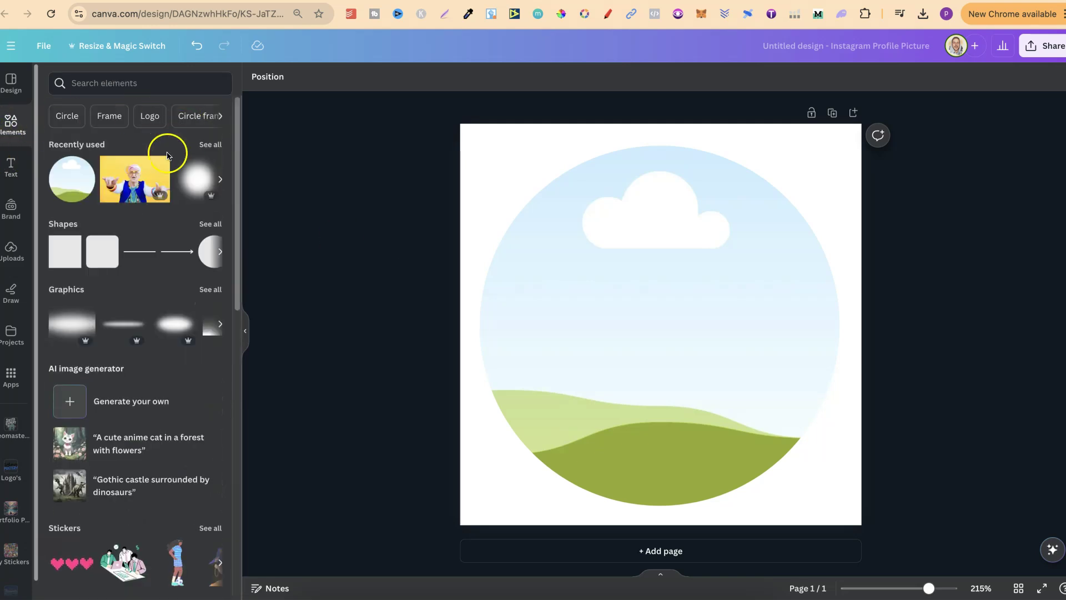
pyautogui.click(132, 179)
pyautogui.click(746, 268)
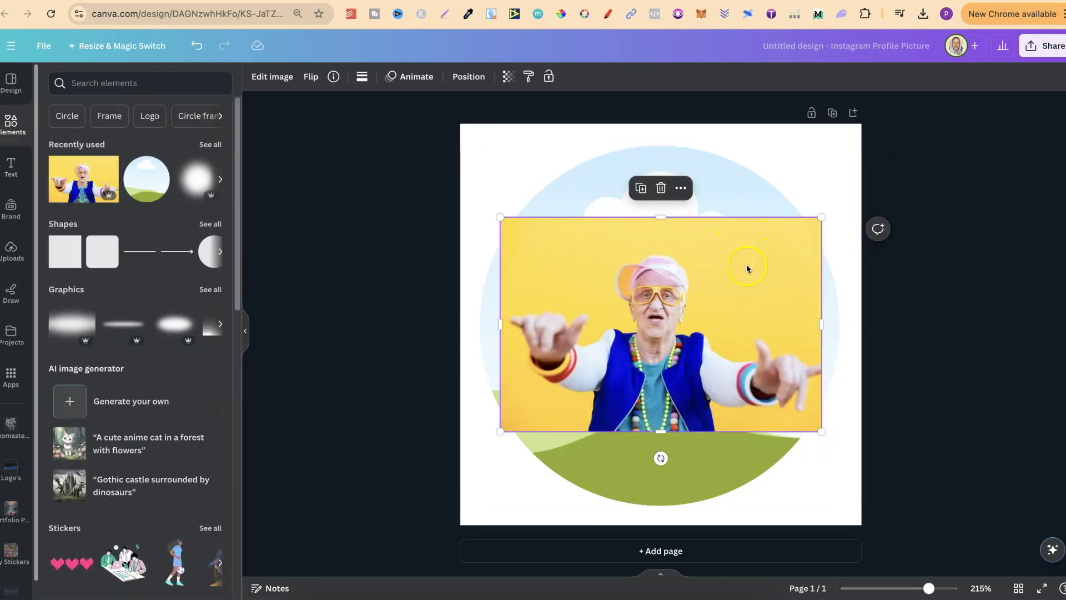
pyautogui.moveTo(721, 302); pyautogui.dragTo(700, 303)
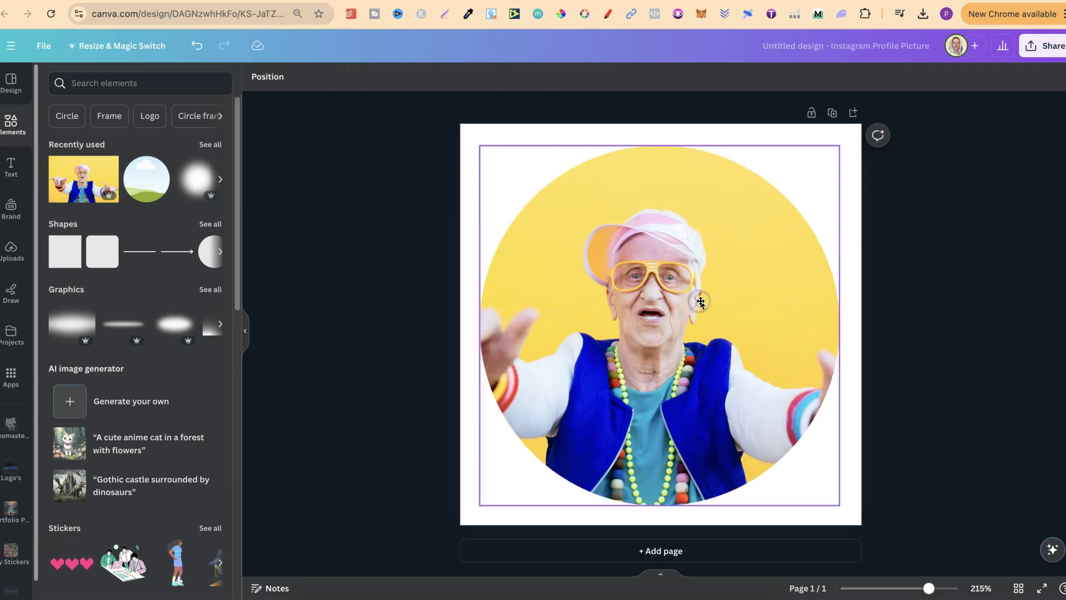
# Step: Nudge the photo slightly right within the circle and confirm the crop
pyautogui.doubleClick(670, 319)
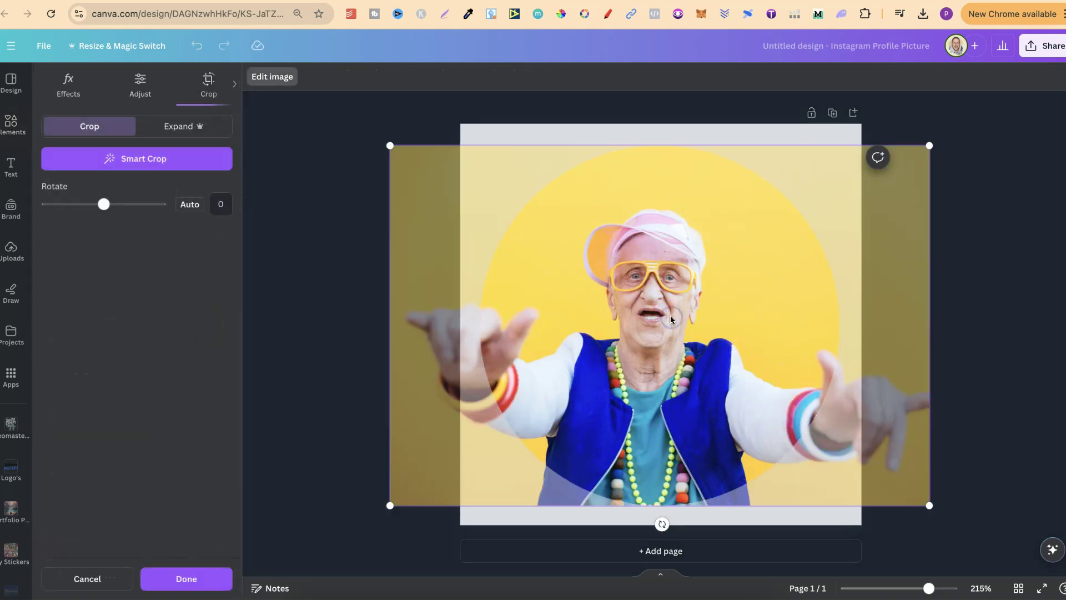
pyautogui.moveTo(676, 317); pyautogui.dragTo(683, 317)
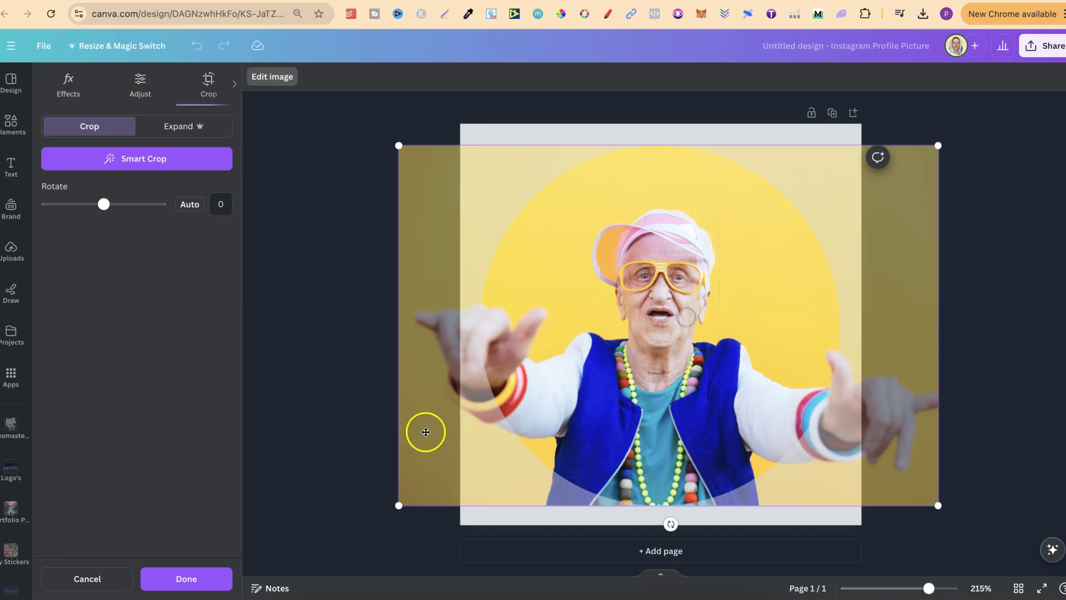
pyautogui.click(215, 566)
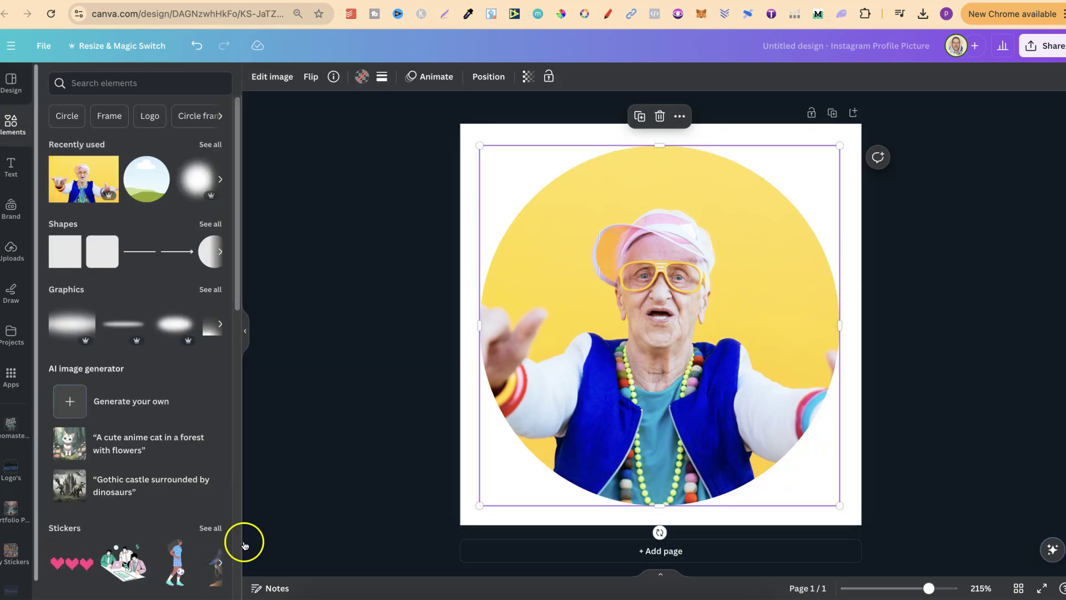
# Step: Select the framed photo and bring up its border style options
pyautogui.click(940, 263)
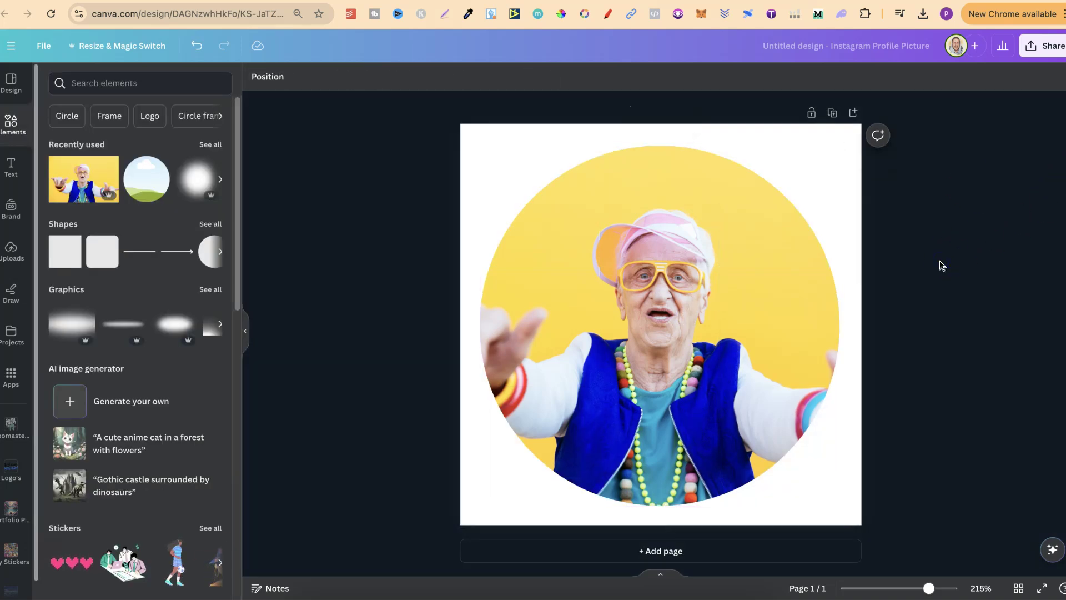
pyautogui.click(736, 189)
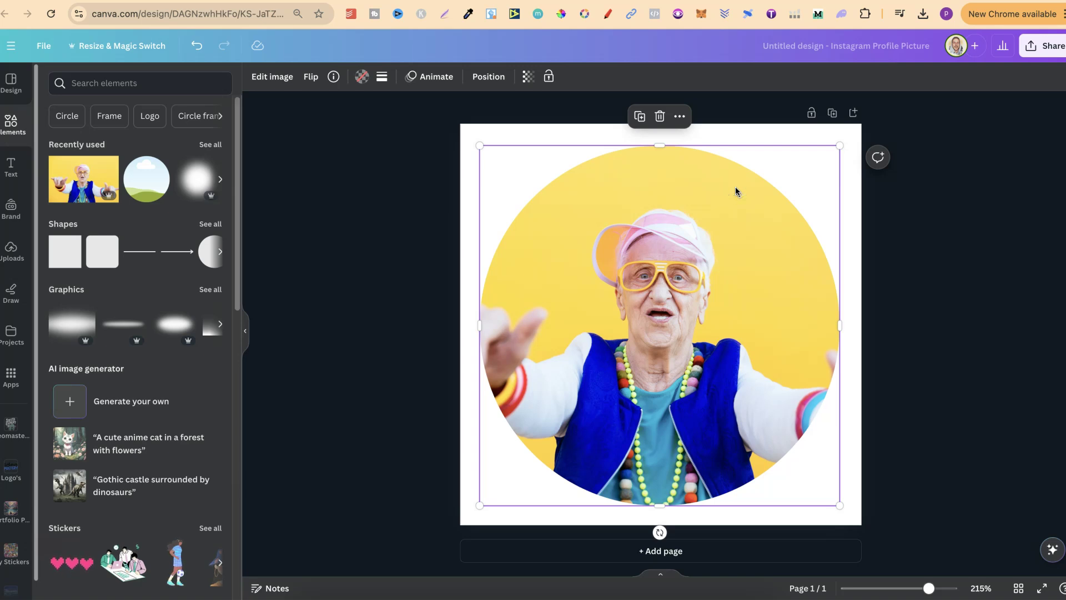
pyautogui.click(726, 313)
pyautogui.click(383, 81)
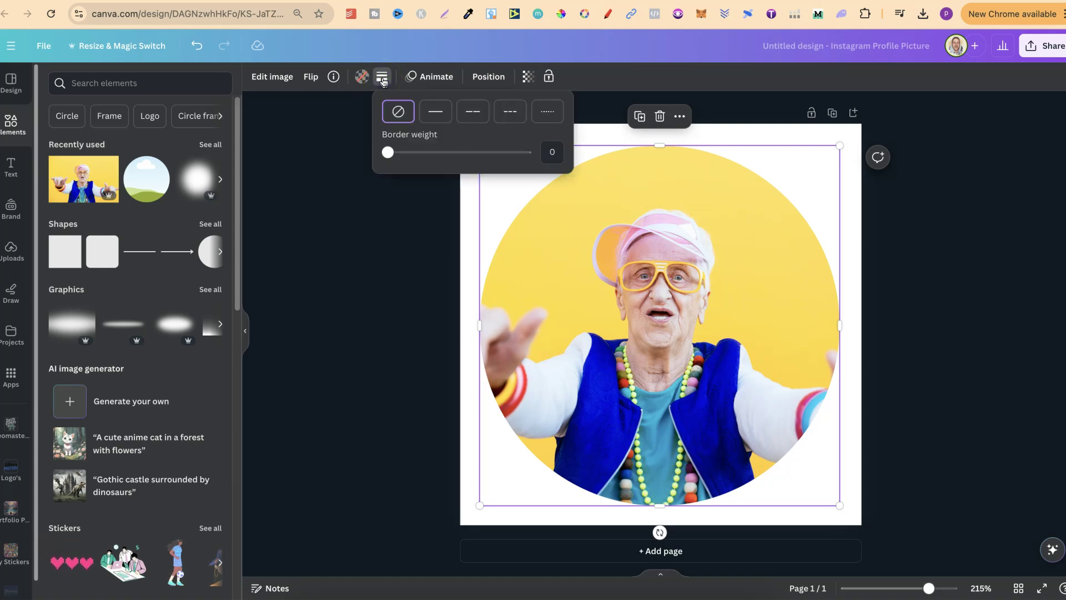
# Step: Try the dashed styles, then keep a solid border with weight about 3
pyautogui.click(435, 110)
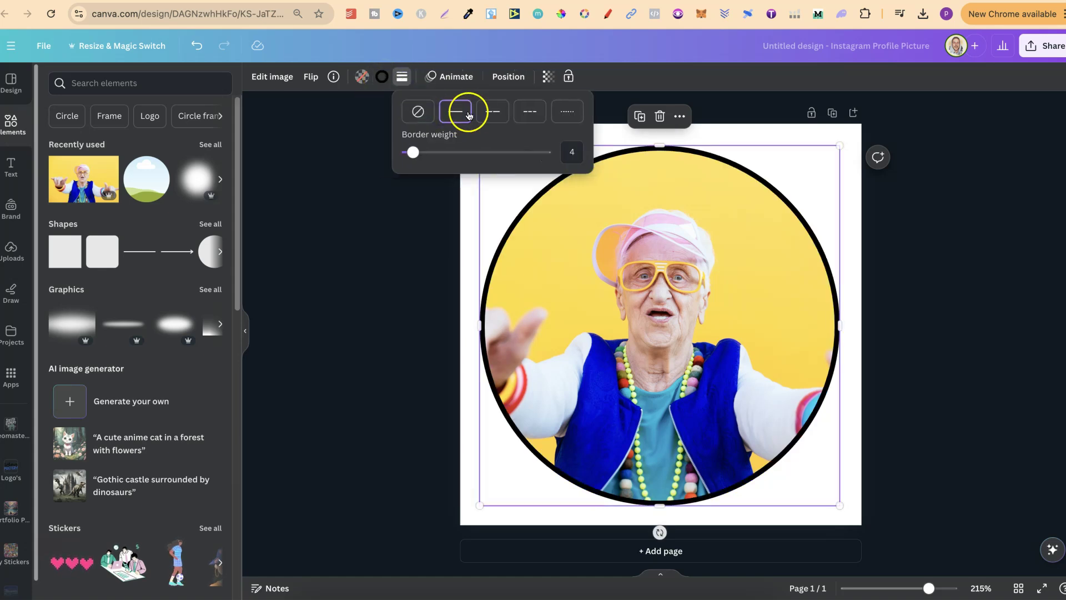
pyautogui.click(484, 116)
pyautogui.click(530, 110)
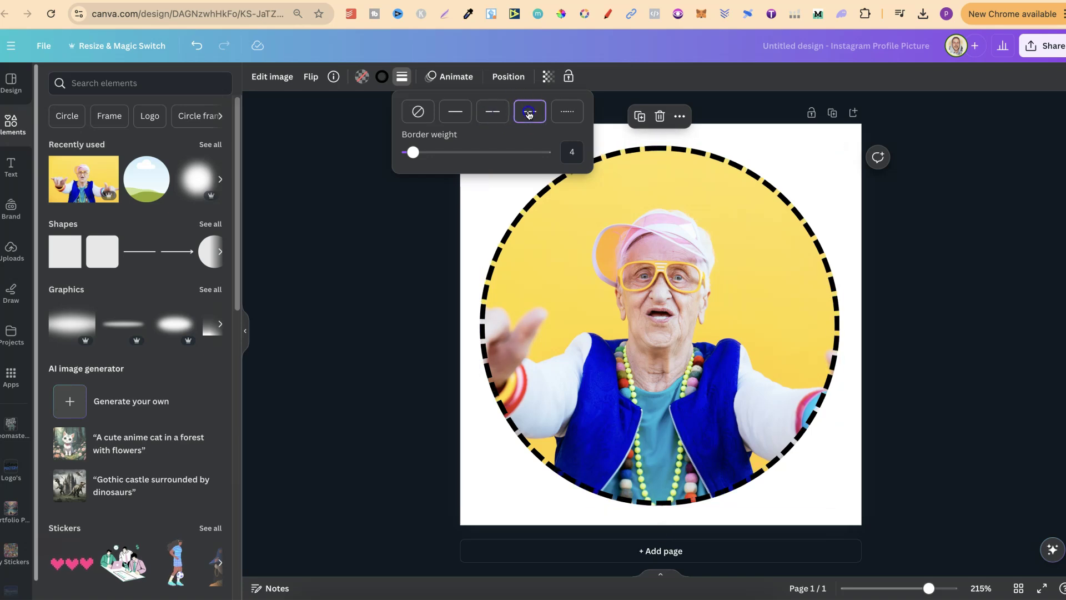
pyautogui.click(567, 114)
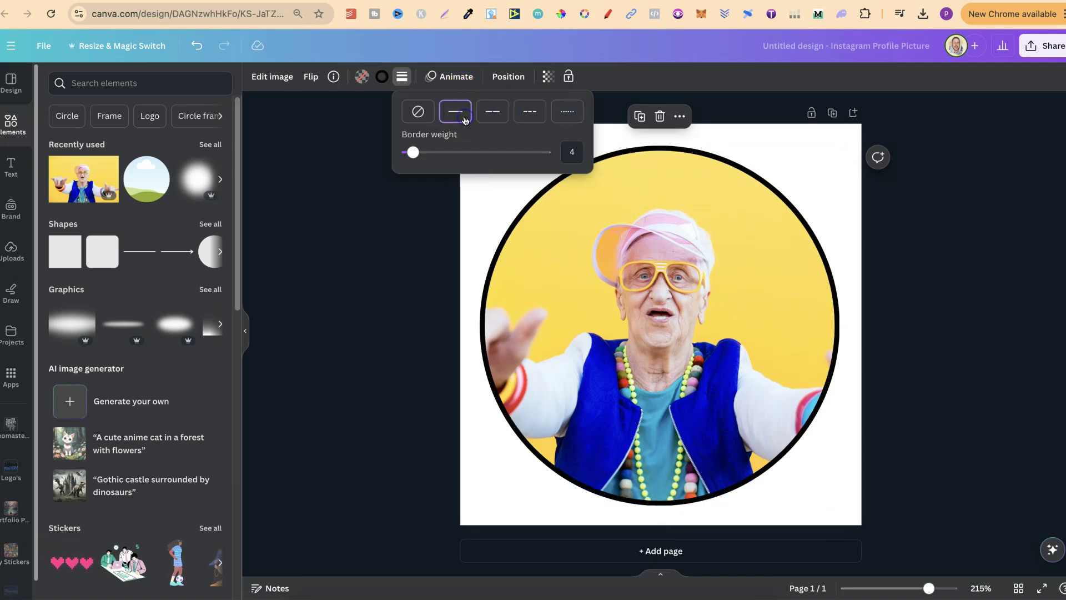
pyautogui.click(554, 200)
pyautogui.moveTo(412, 153)
pyautogui.mouseDown()
pyautogui.moveTo(512, 152)
pyautogui.moveTo(411, 153)
pyautogui.mouseUp()
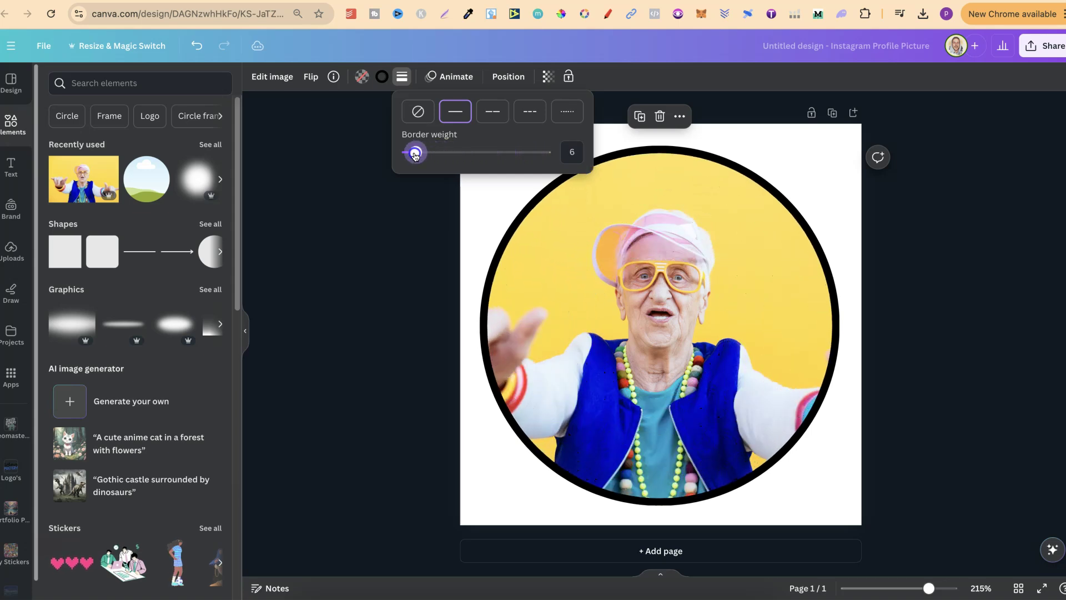
# Step: Give the circle photo a dark blue border from the photo colours with border weight 8
pyautogui.click(381, 78)
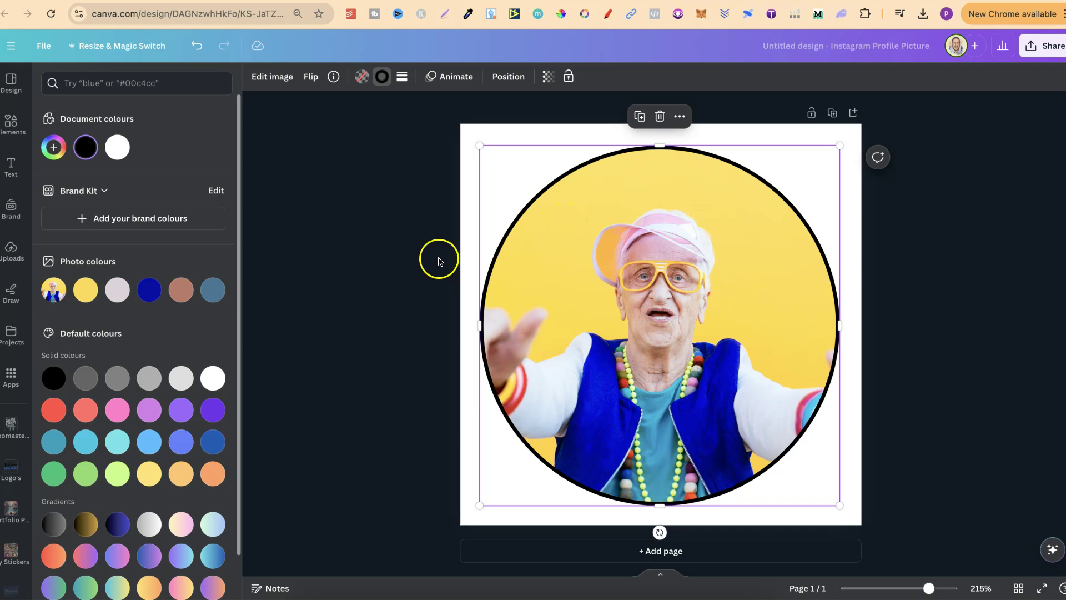
pyautogui.click(155, 293)
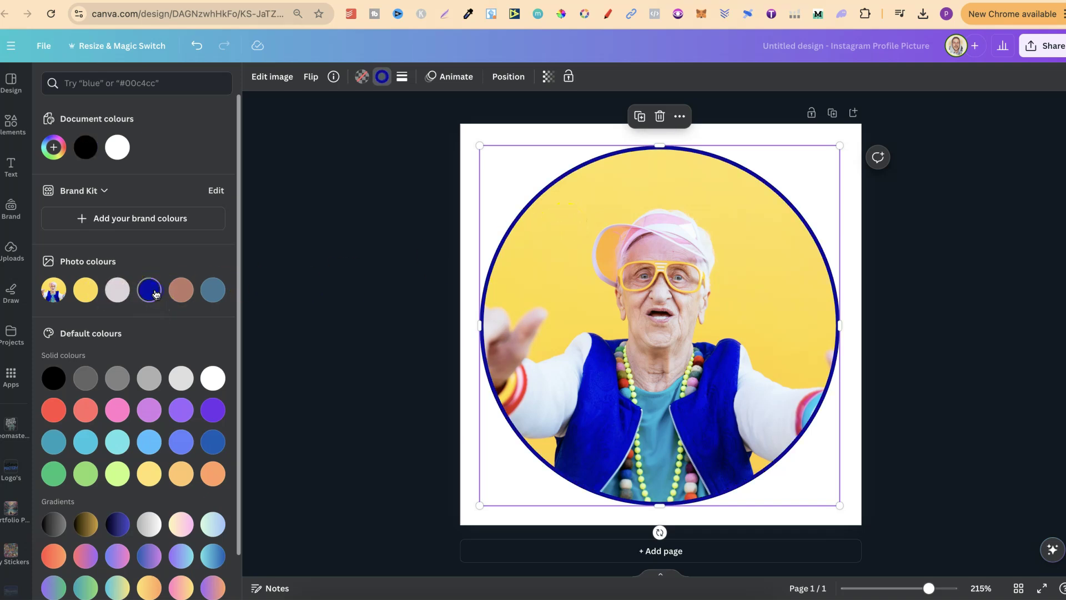
pyautogui.click(402, 76)
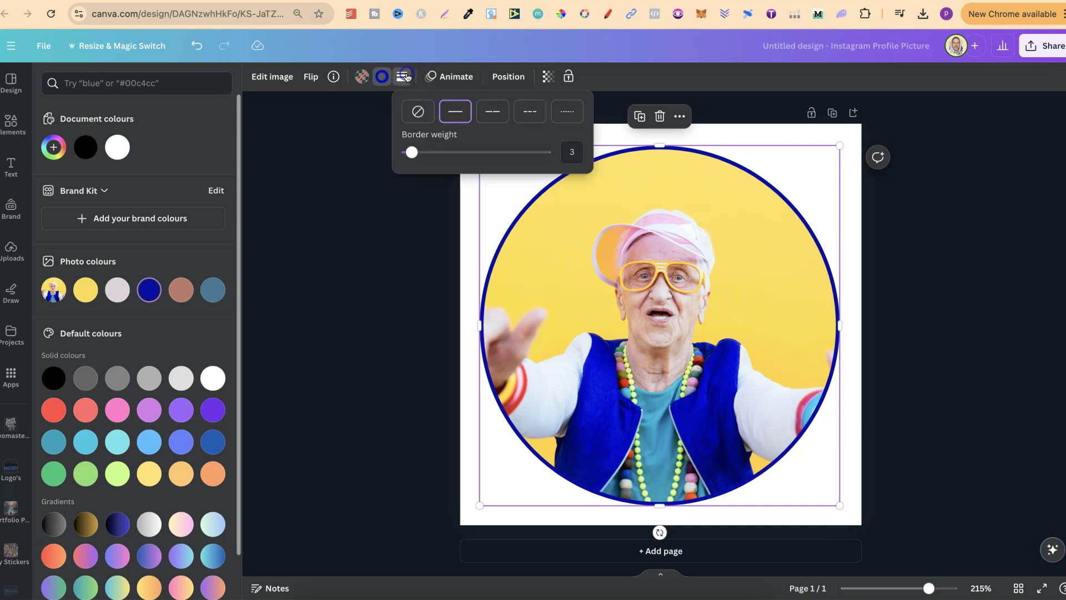
pyautogui.moveTo(411, 151); pyautogui.dragTo(418, 153)
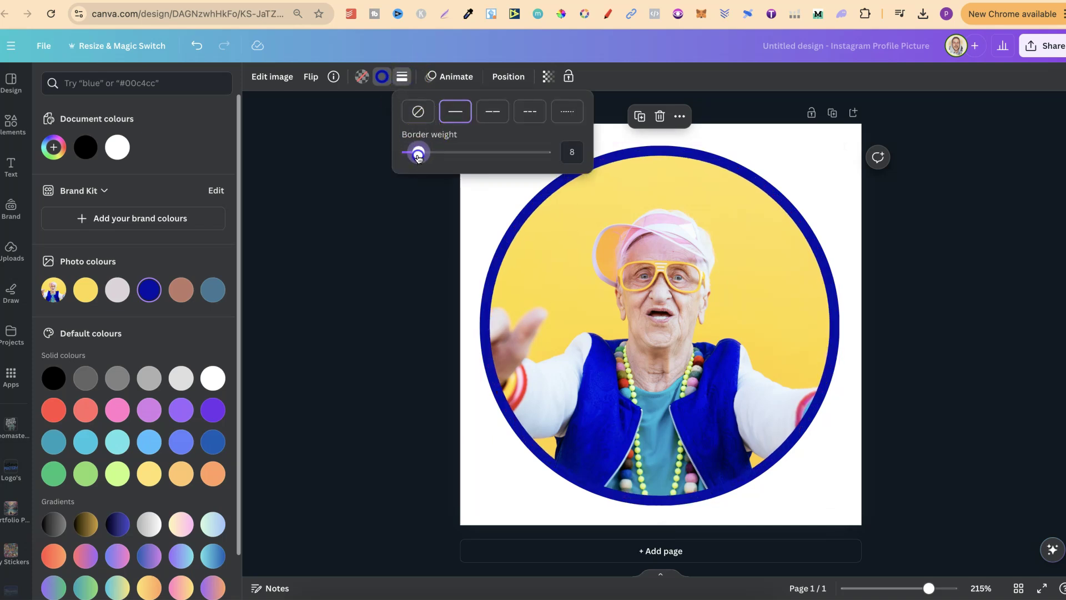
pyautogui.click(998, 218)
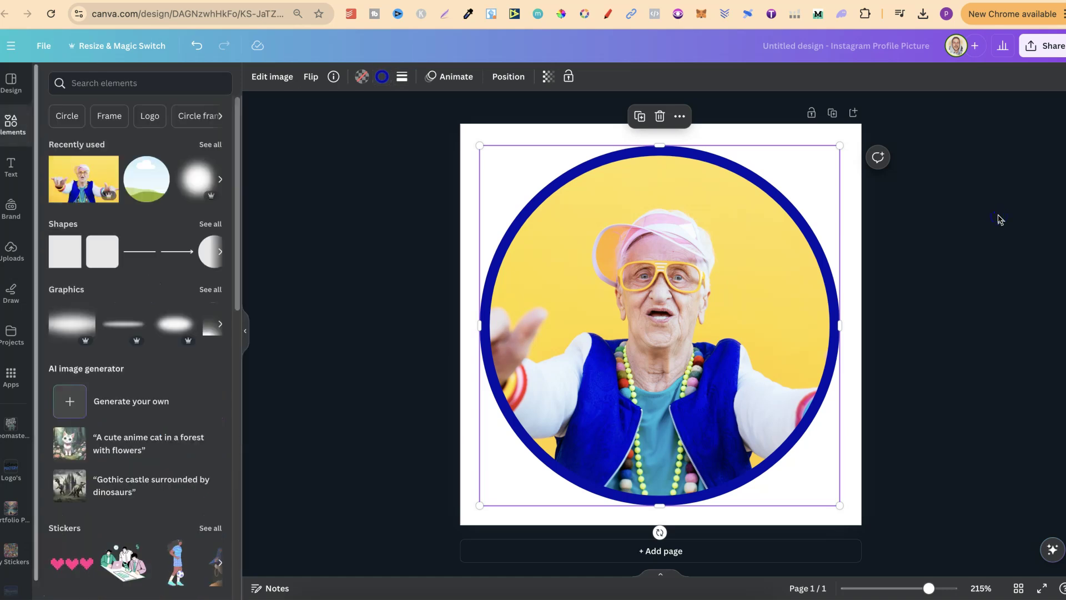
pyautogui.click(999, 219)
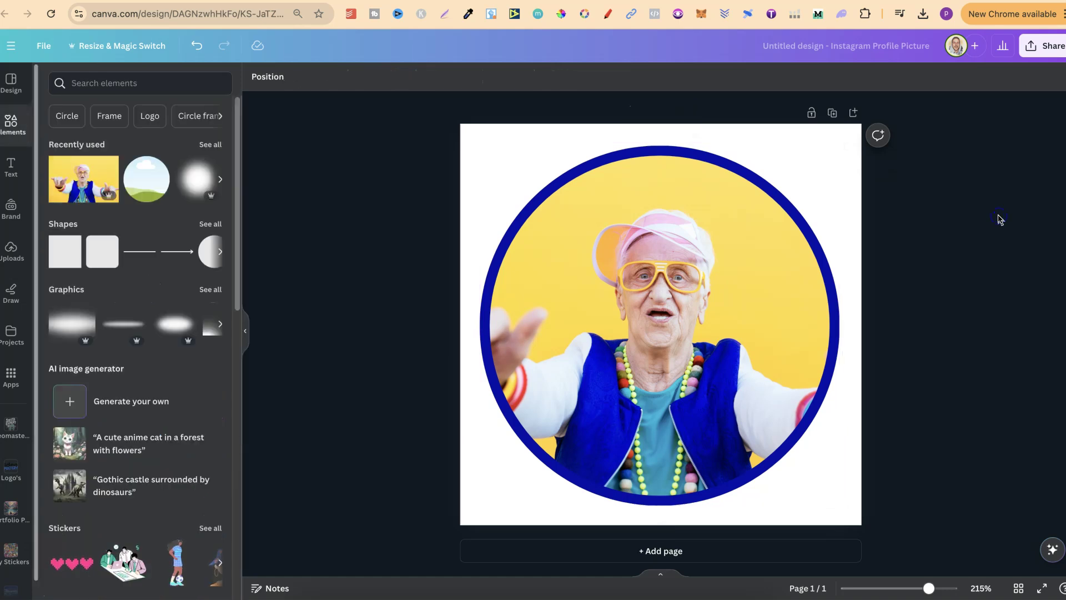
pyautogui.click(852, 140)
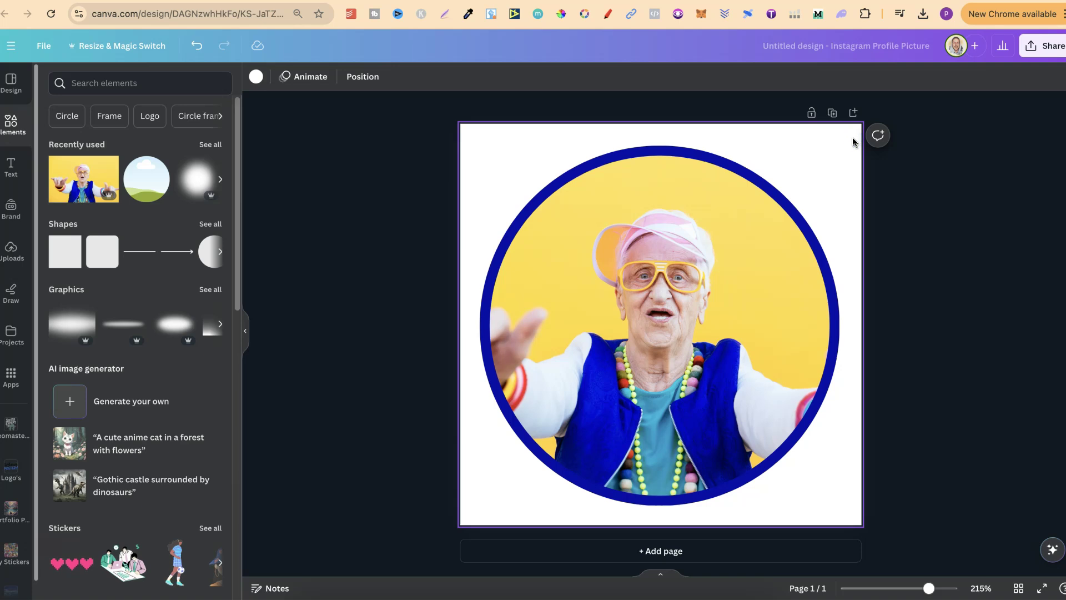
pyautogui.click(254, 76)
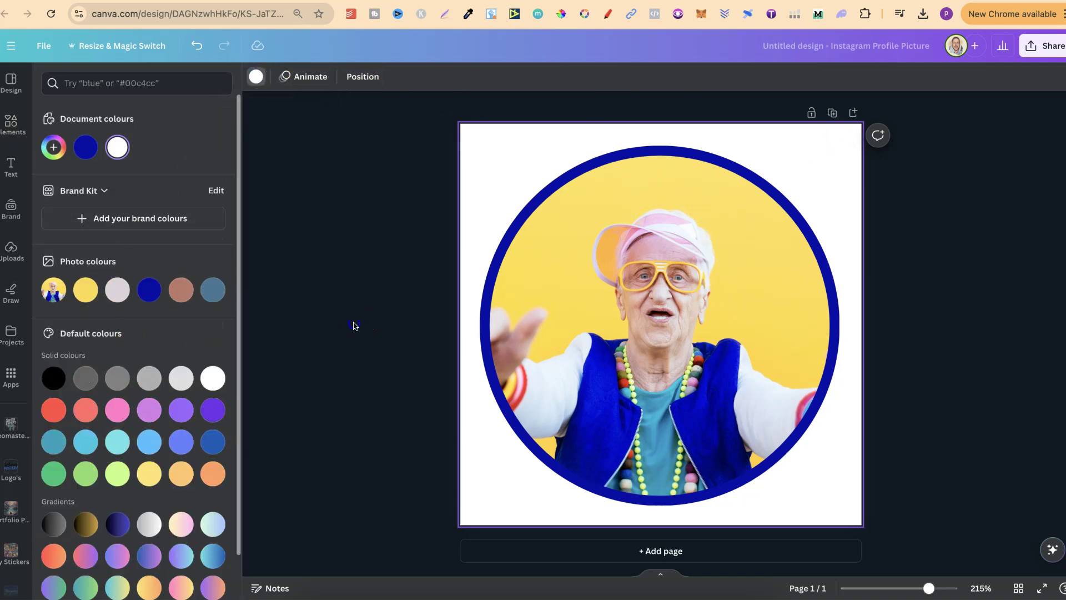
pyautogui.click(352, 324)
pyautogui.click(919, 272)
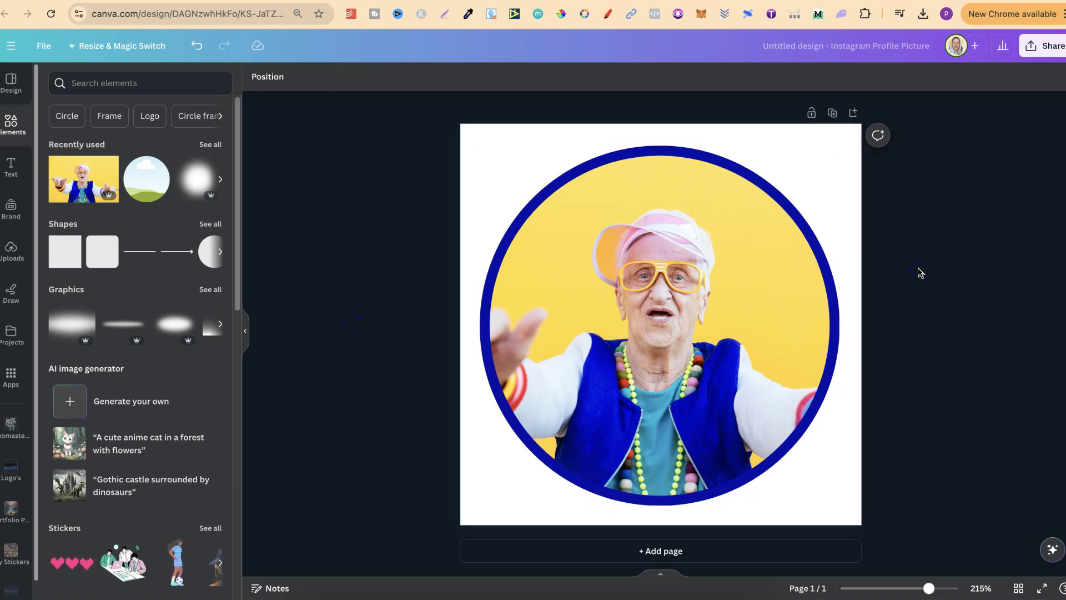